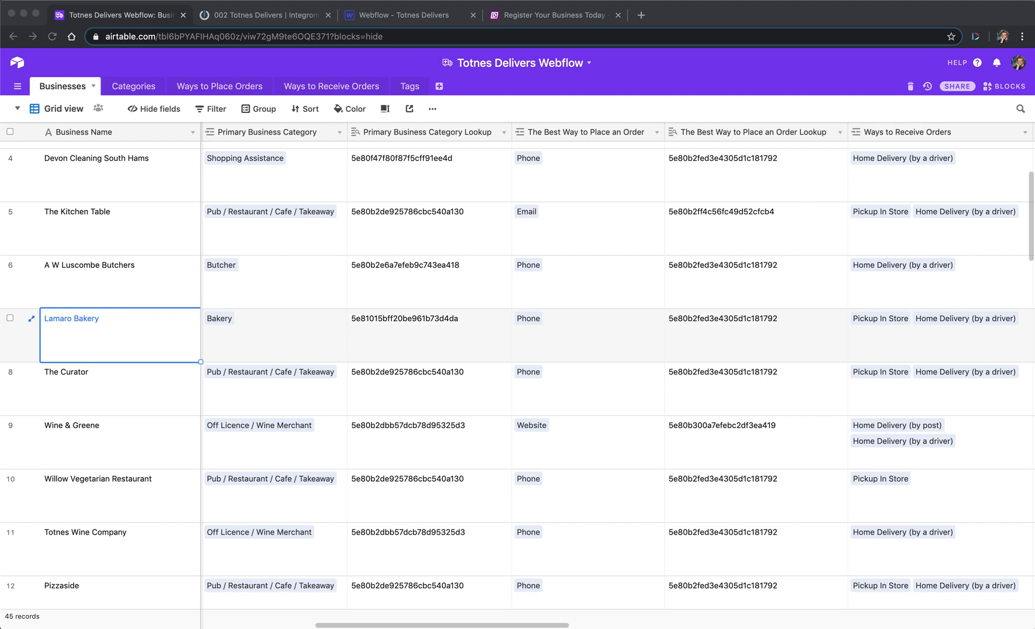
- Switch to the live business registration page, tick Pickup In Store, and inspect the hidden-pickup-in-store input's value in the page code
{"action": "key", "text": "super+Tab"}
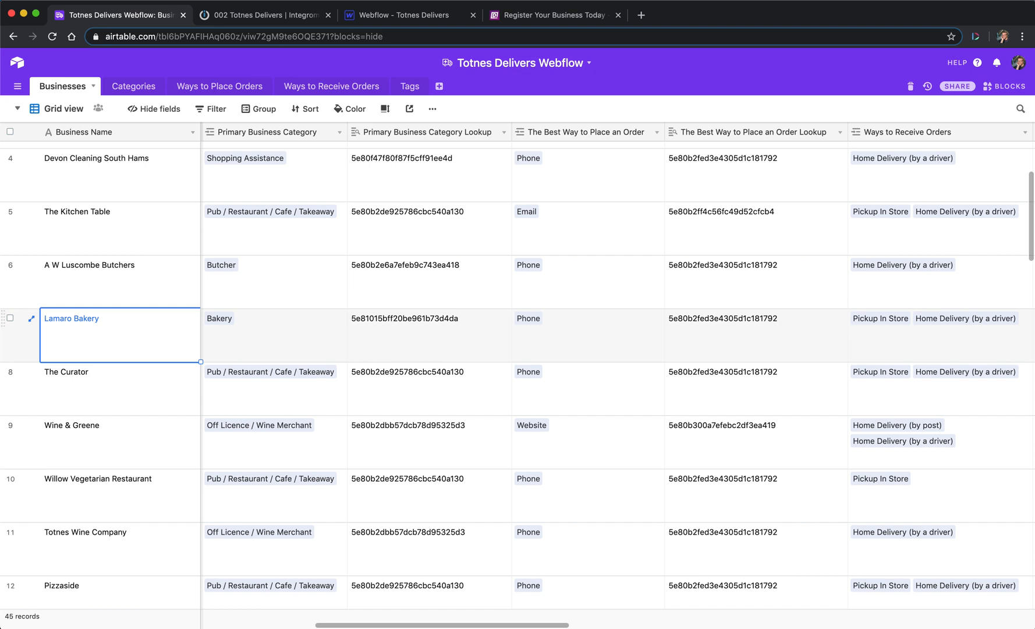
{"action": "key", "text": "super+4"}
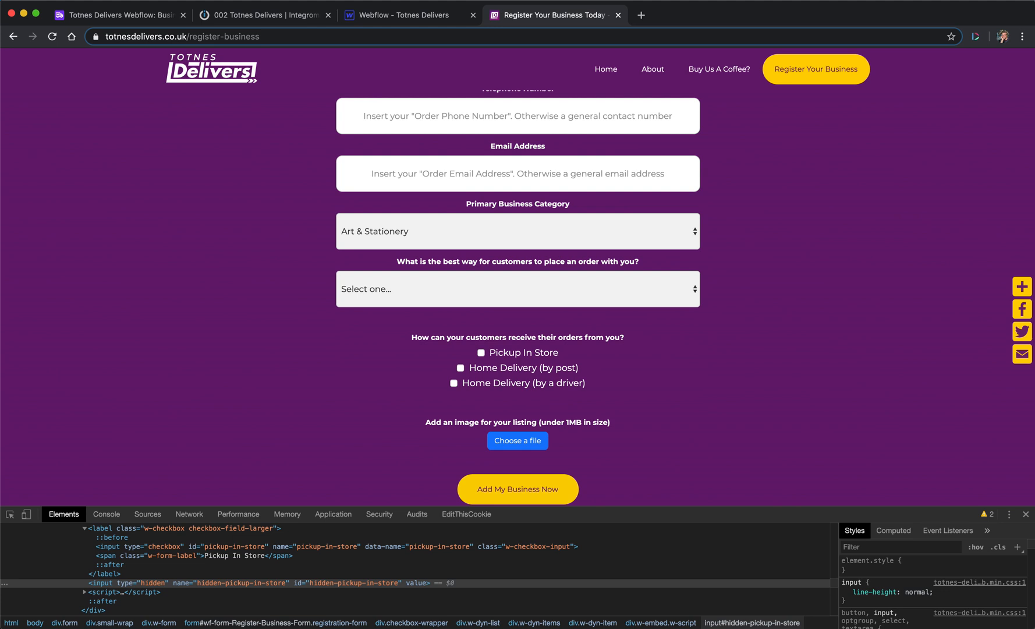
{"action": "left_click", "coordinate": [481, 352]}
{"action": "left_click", "coordinate": [481, 352]}
{"action": "left_click", "coordinate": [481, 352]}
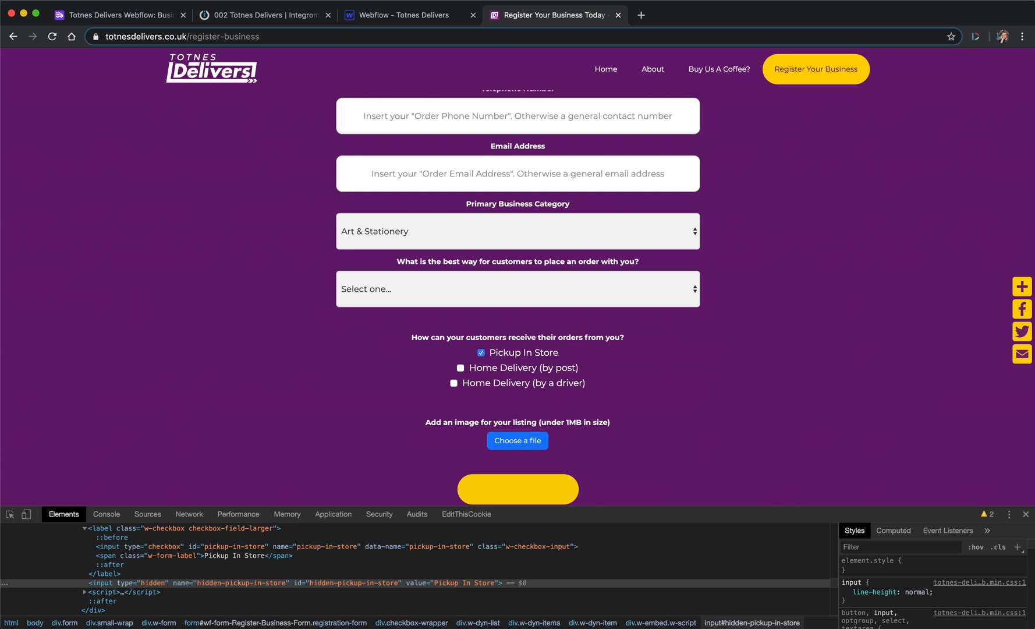
{"action": "left_click", "coordinate": [466, 582]}
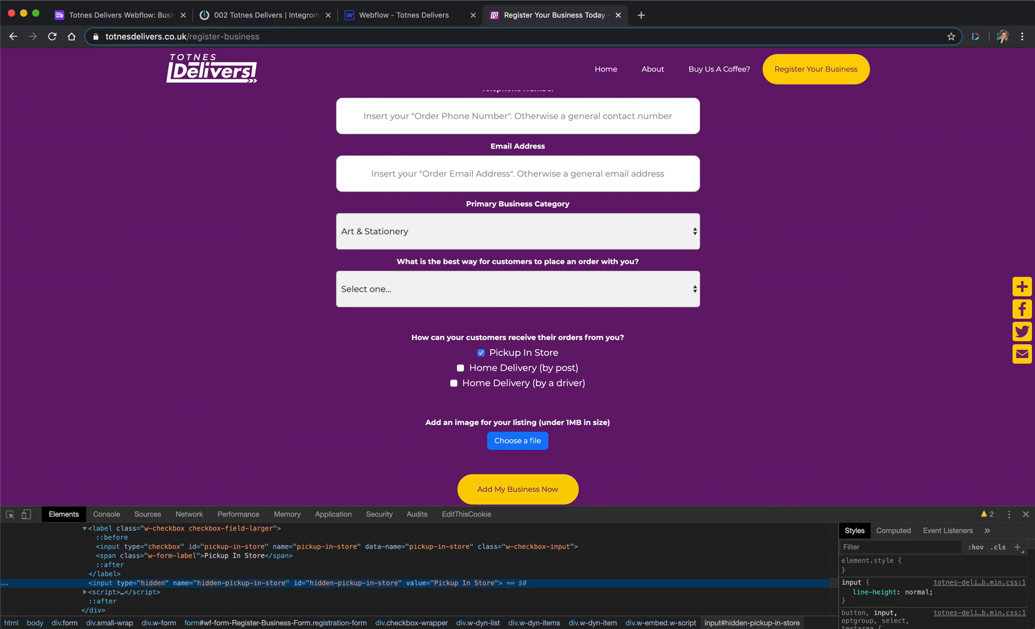
- Switch to Webflow and view the items of the Ways to Receive Orders CMS collection
{"action": "key", "text": "ctrl+shift+Tab"}
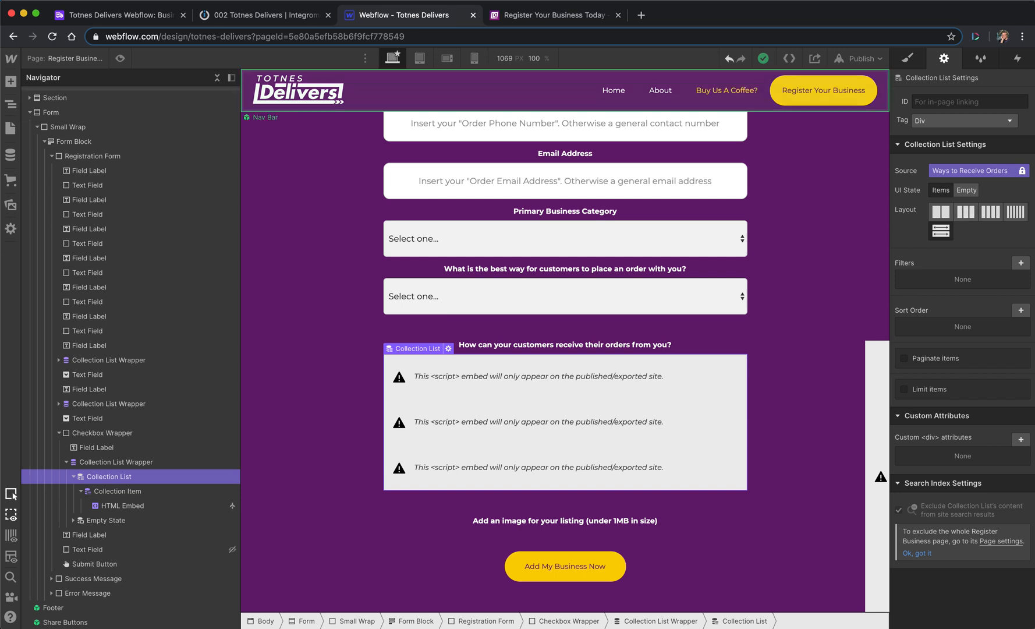
{"action": "left_click", "coordinate": [11, 155]}
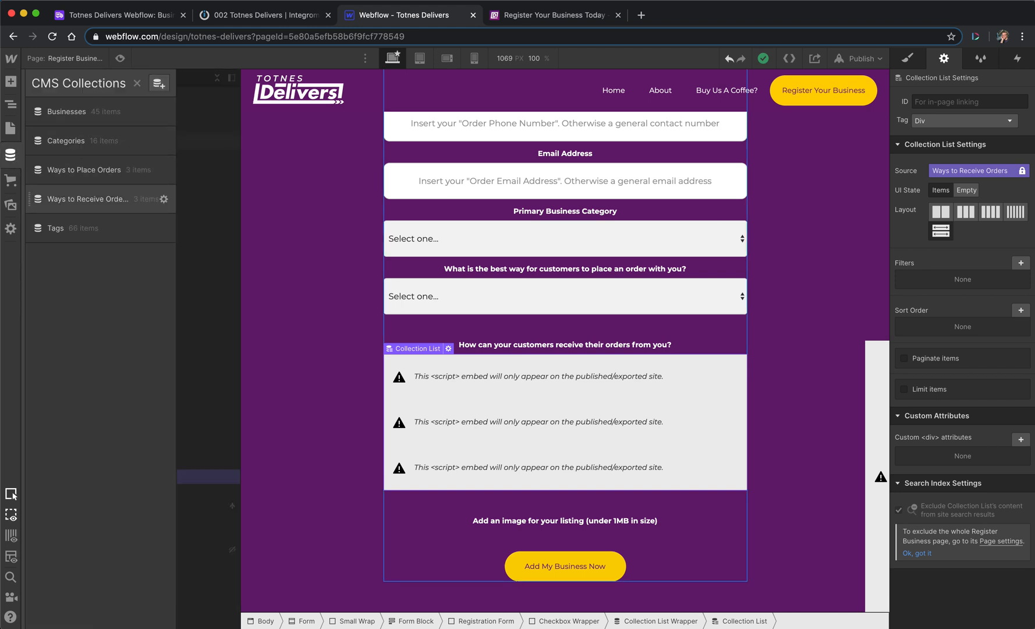
{"action": "left_click", "coordinate": [87, 199]}
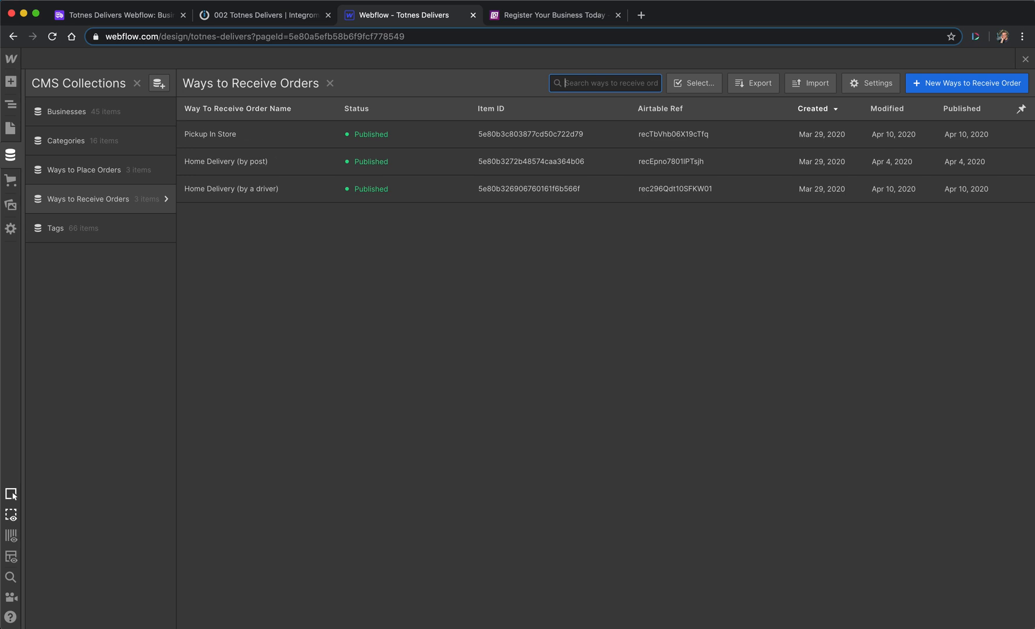
- Switch to Airtable and examine the WF_Item_ID column of the Ways to Receive Orders table, checking the Integromat scenario list in between
{"action": "left_click", "coordinate": [156, 15]}
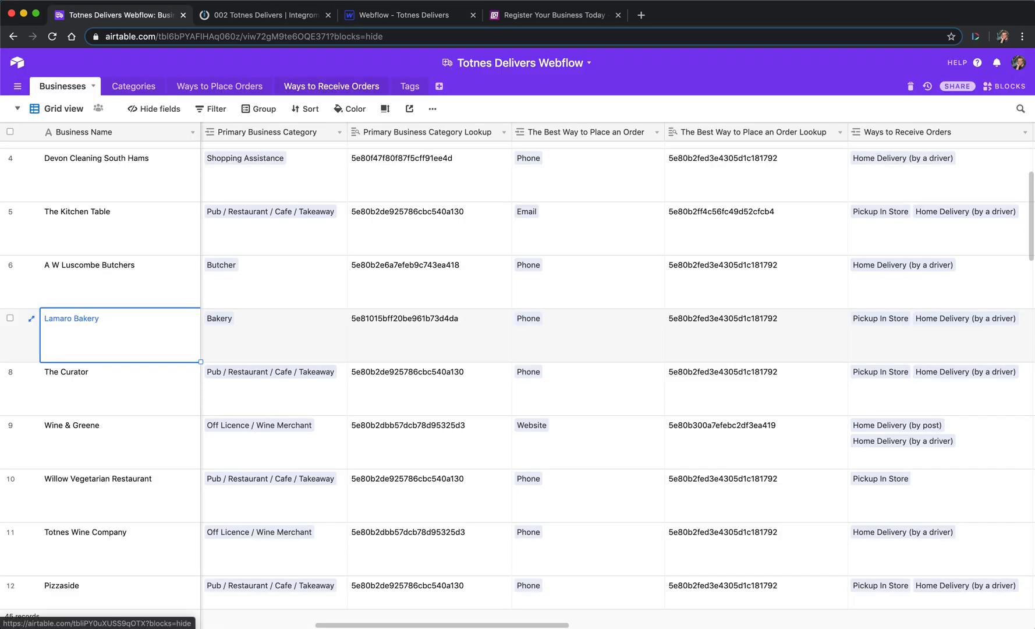
{"action": "left_click", "coordinate": [331, 85]}
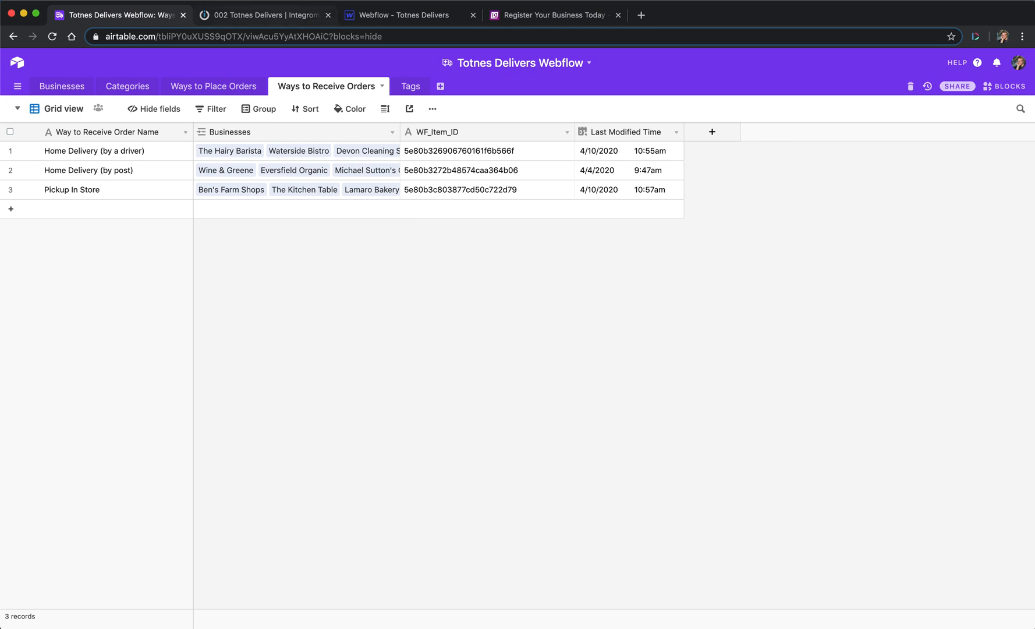
{"action": "left_click", "coordinate": [262, 15]}
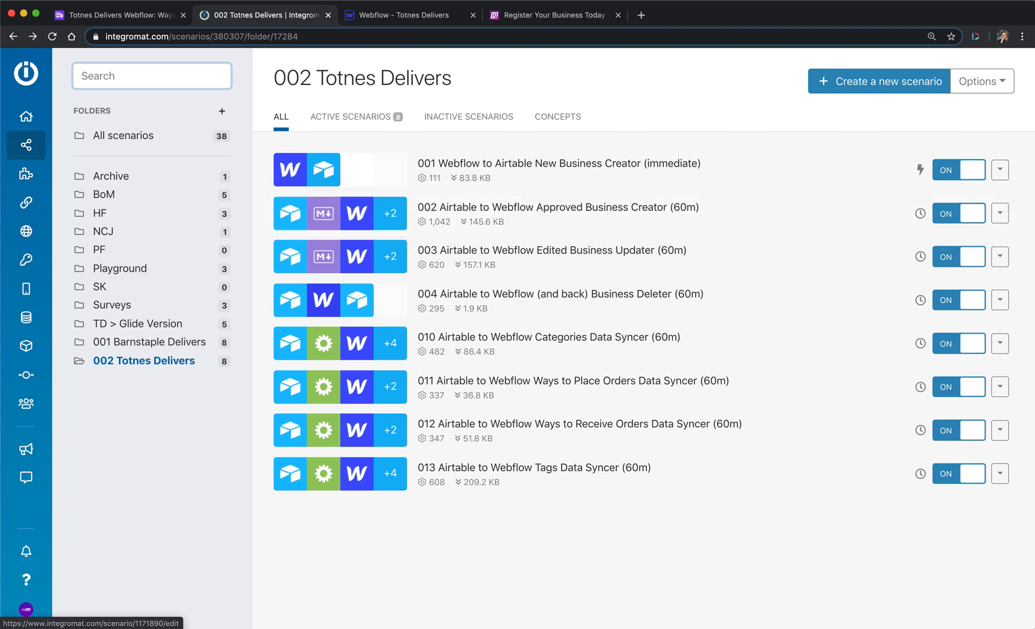
{"action": "left_click", "coordinate": [148, 19]}
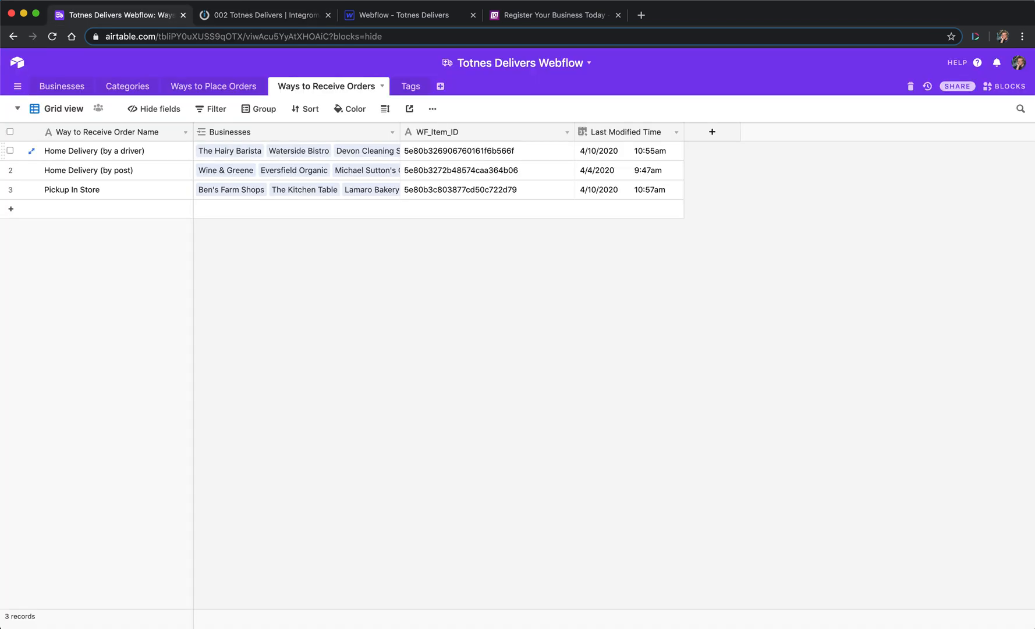
{"action": "left_click", "coordinate": [465, 132]}
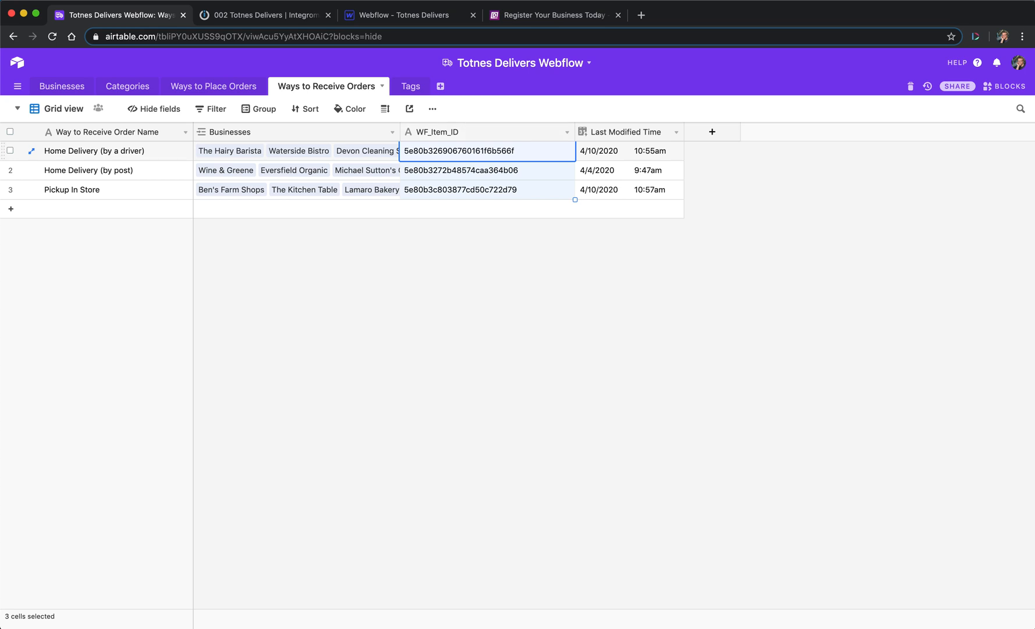
{"action": "left_click", "coordinate": [487, 170]}
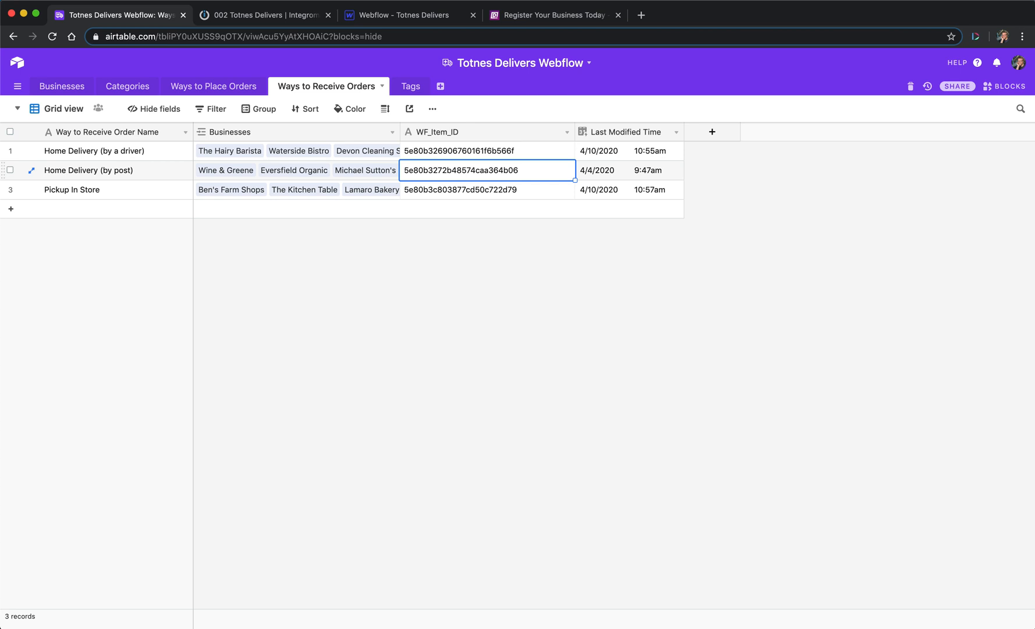
- Return to Webflow and view the custom code of the HTML Embed inside the form's Ways to Receive Orders collection list
{"action": "key", "text": "super+3"}
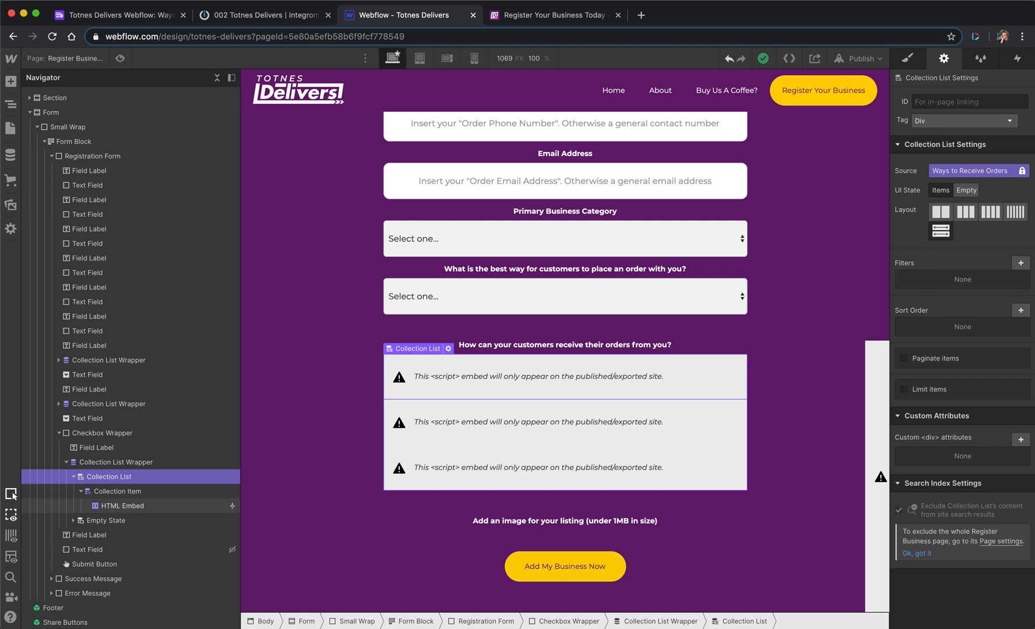
{"action": "left_click", "coordinate": [122, 506]}
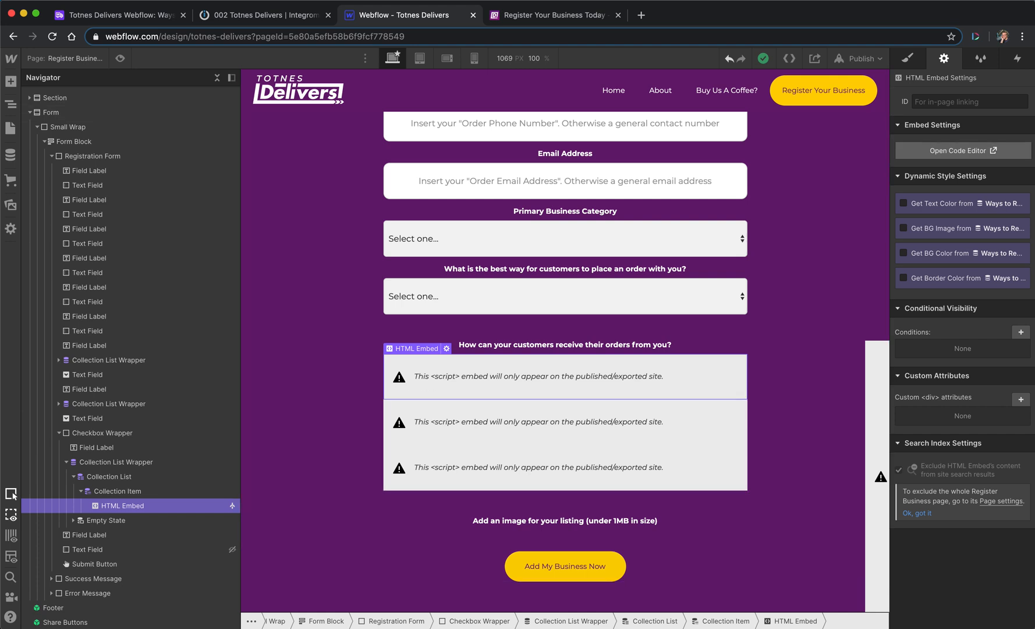
{"action": "left_click", "coordinate": [962, 150]}
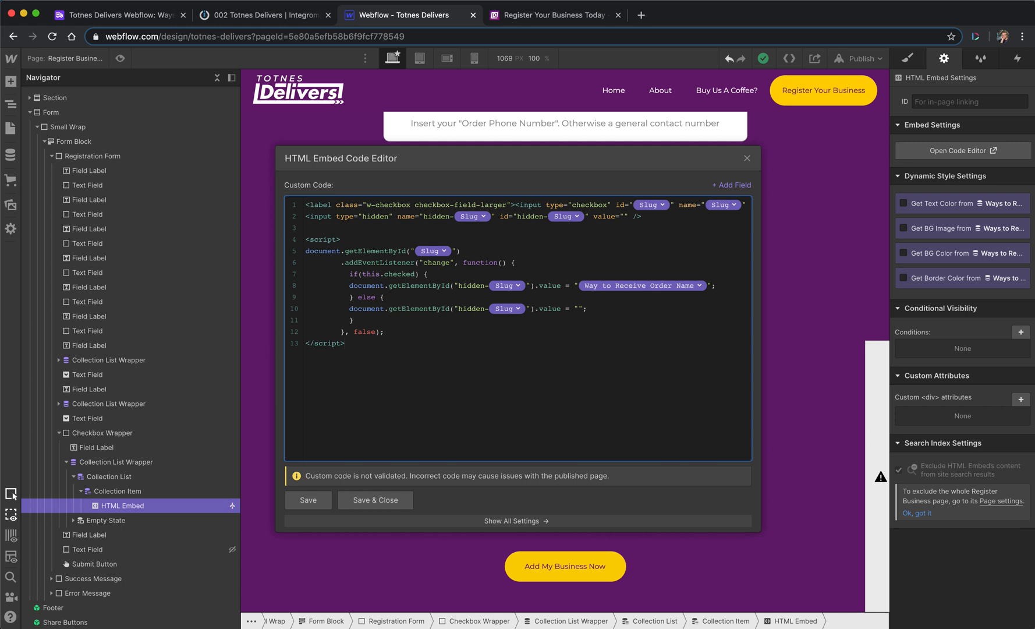
{"action": "scroll", "coordinate": [517, 328], "scroll_direction": "right", "scroll_amount": 10}
{"action": "scroll", "coordinate": [517, 327], "scroll_direction": "left", "scroll_amount": 10}
{"action": "scroll", "coordinate": [526, 329], "scroll_direction": "right", "scroll_amount": 5}
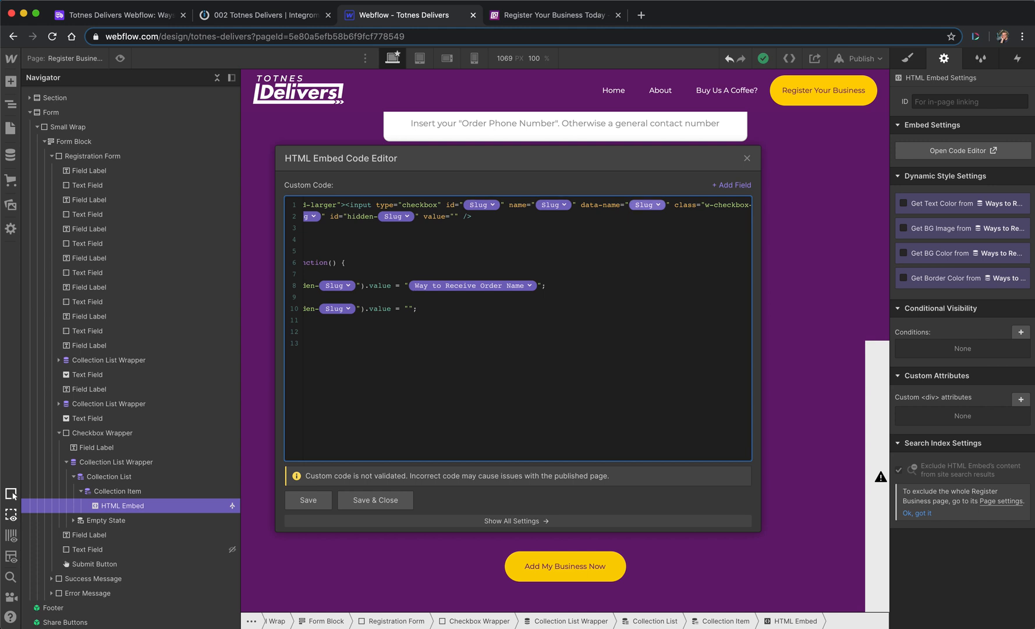
- Examine the data-name attribute's available collection fields, the rest of the checkbox label code, and the hidden input's "hidden-" name prefix
{"action": "left_click", "coordinate": [646, 204]}
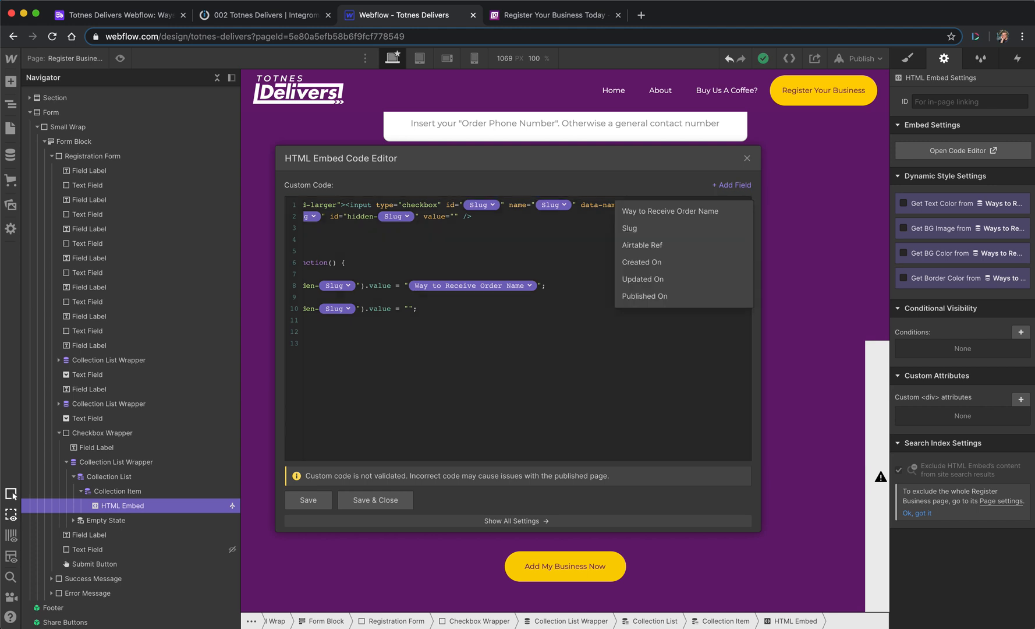
{"action": "key", "text": "Escape"}
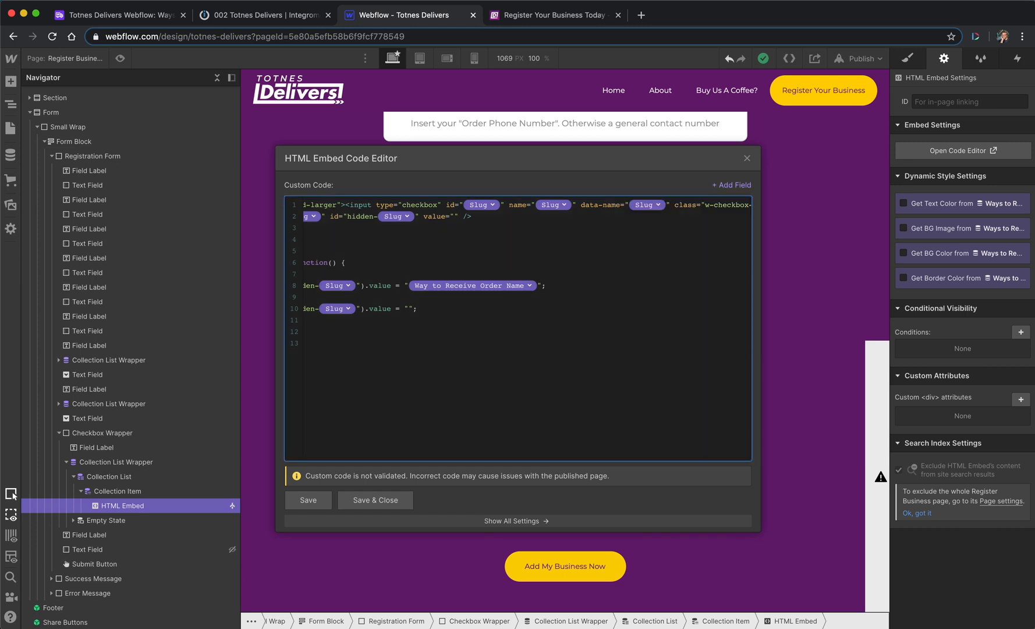
{"action": "scroll", "coordinate": [517, 262], "scroll_direction": "right", "scroll_amount": 5}
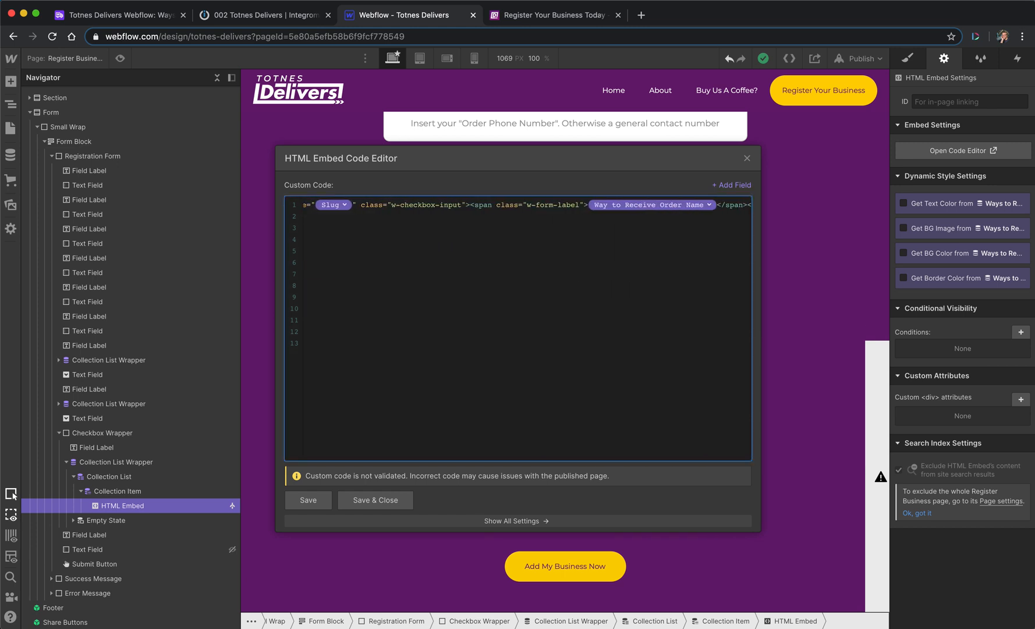
{"action": "scroll", "coordinate": [517, 262], "scroll_direction": "right", "scroll_amount": 1}
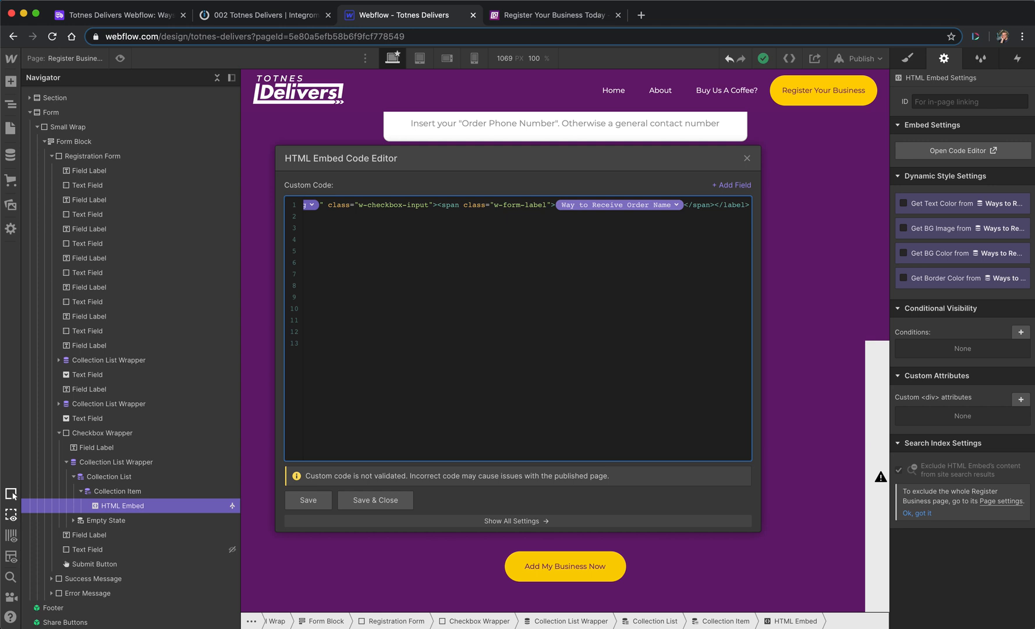
{"action": "scroll", "coordinate": [518, 326], "scroll_direction": "left", "scroll_amount": 10}
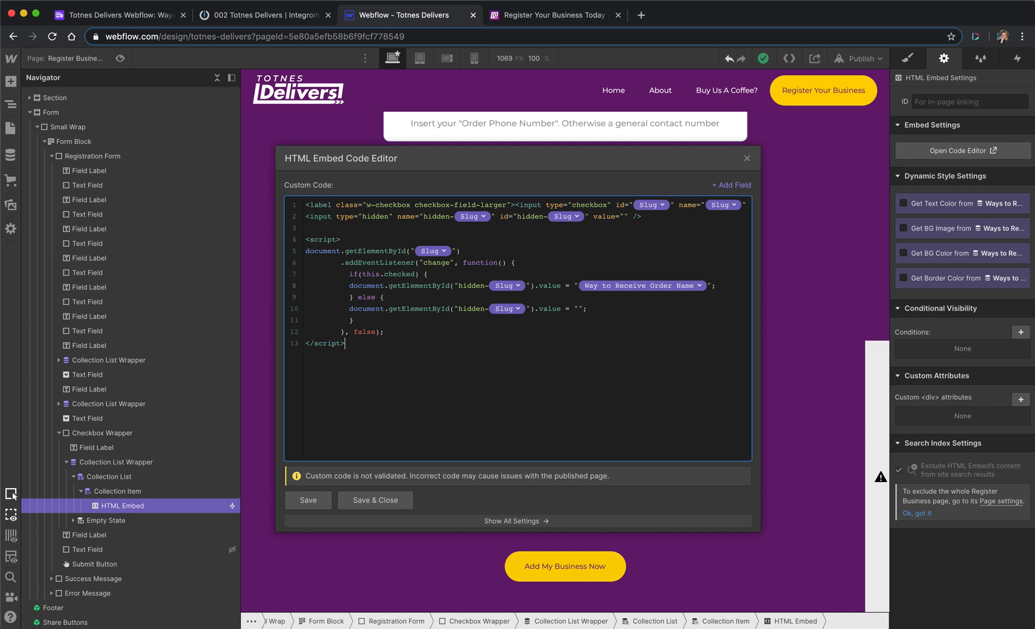
{"action": "double_click", "coordinate": [436, 216]}
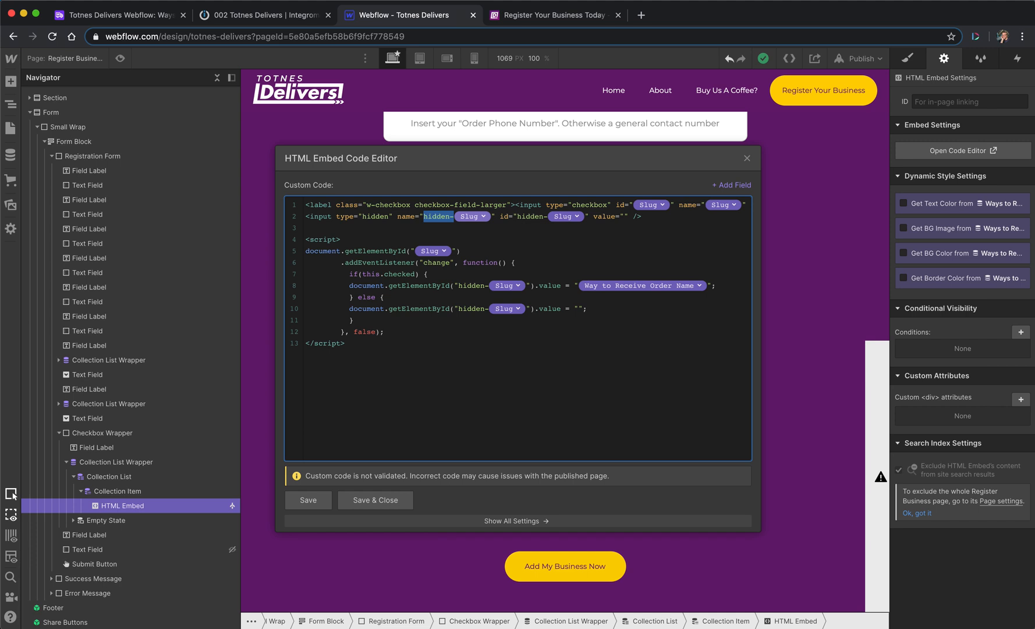
{"action": "left_click", "coordinate": [437, 216]}
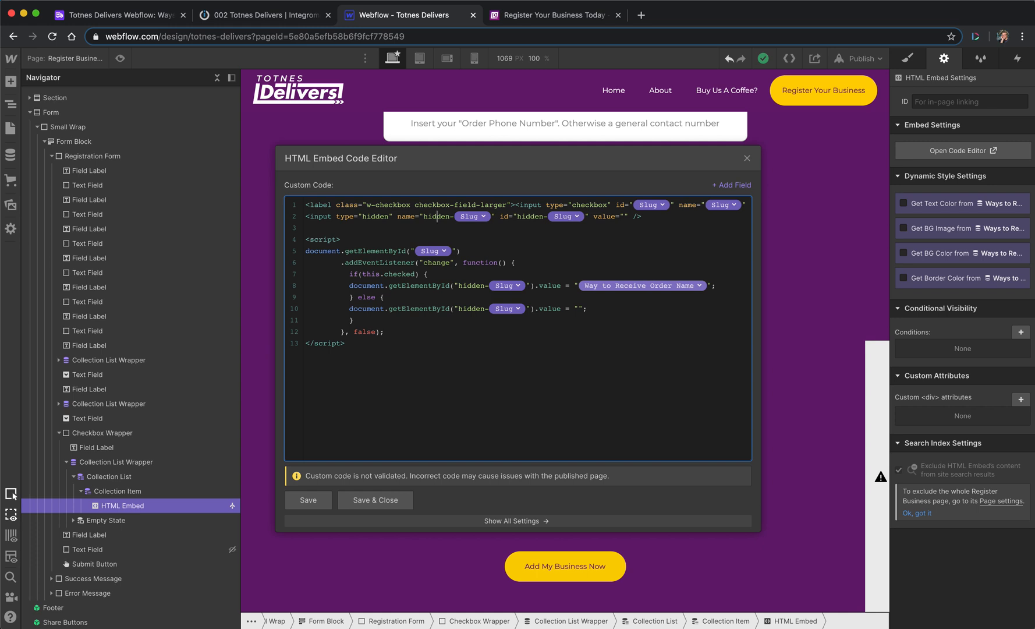
- Test the Pickup In Store checkbox on the live registration page against its hidden input, and return to Webflow
{"action": "left_click", "coordinate": [545, 15]}
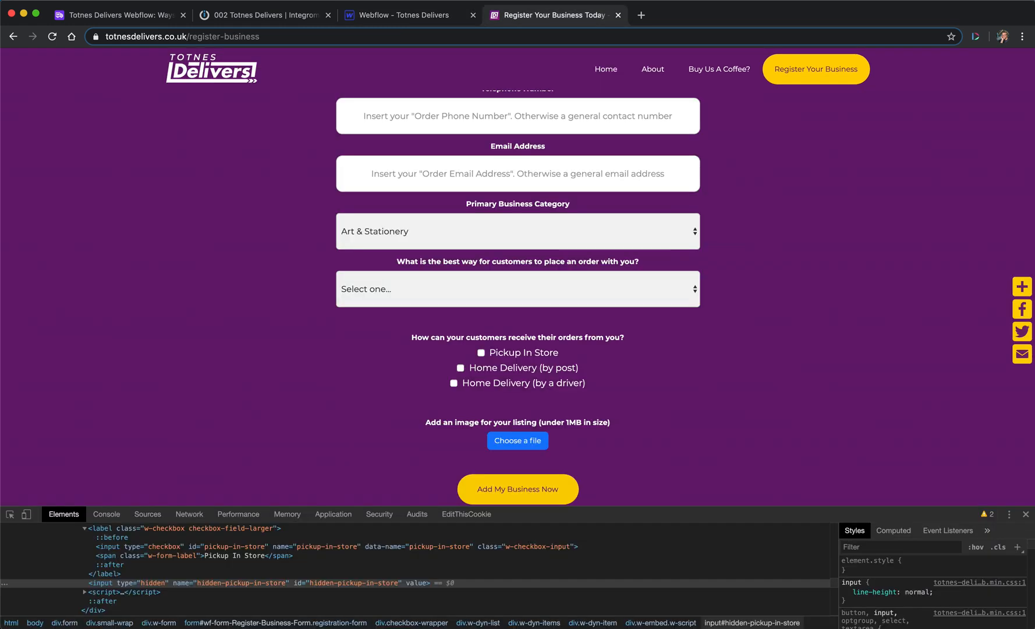
{"action": "left_click", "coordinate": [259, 583]}
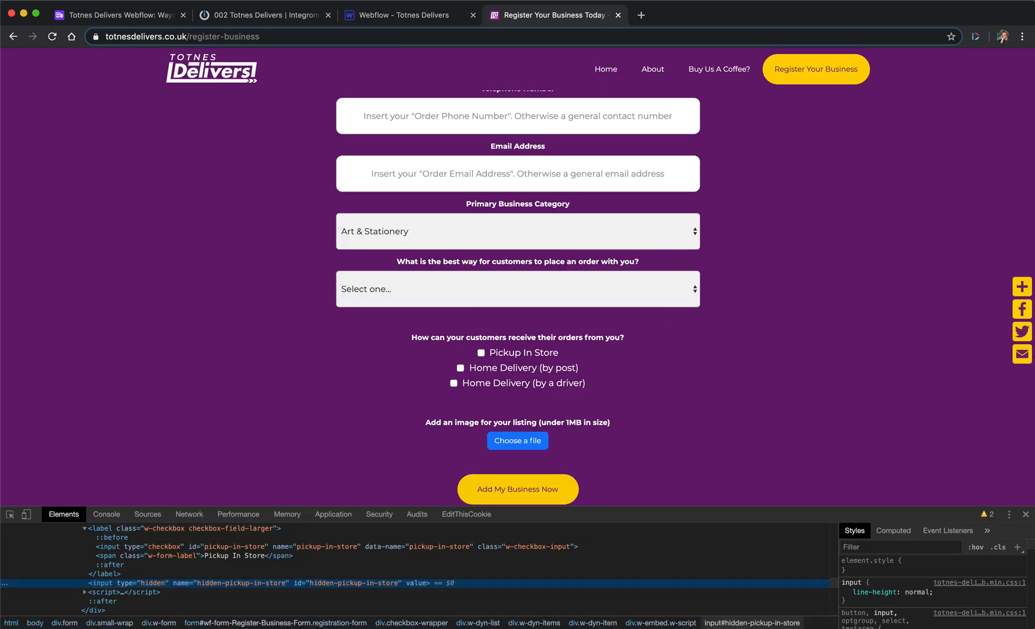
{"action": "left_click", "coordinate": [481, 353]}
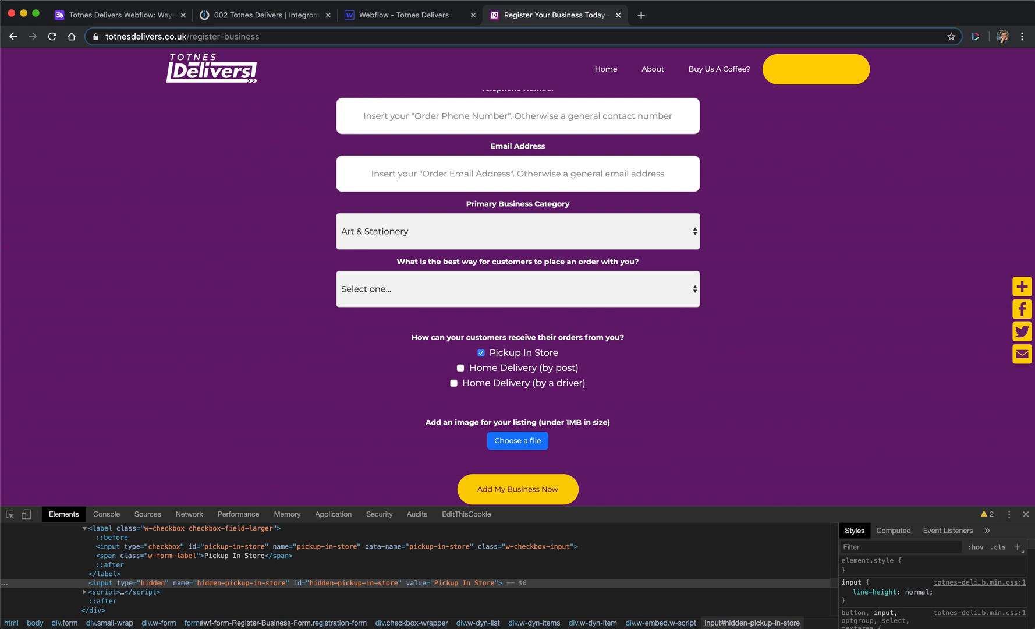
{"action": "left_click", "coordinate": [410, 15]}
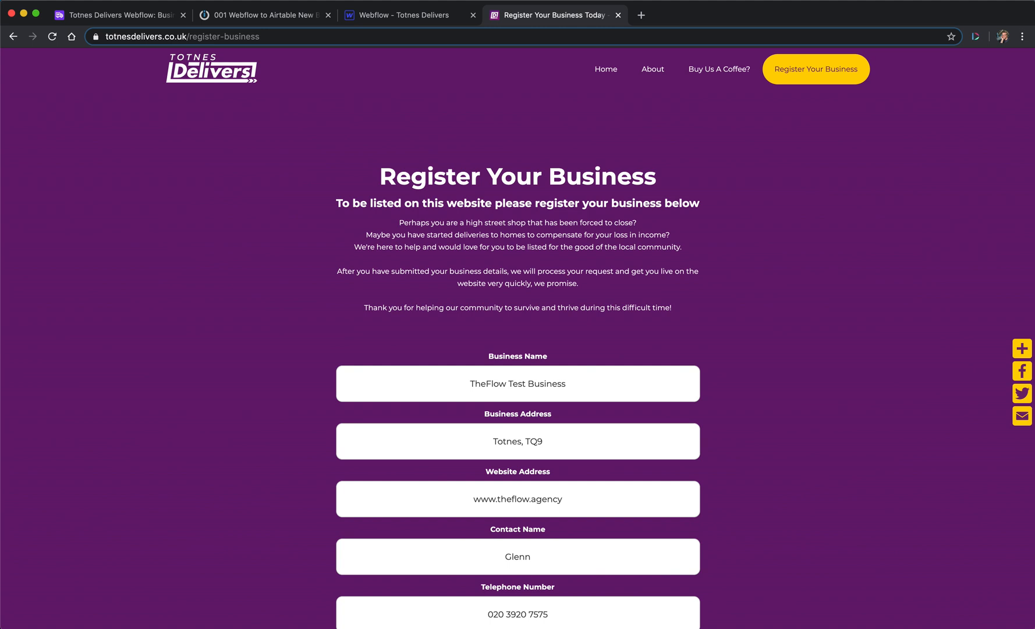
- Check the New Business Creator scenario in Integromat and submit the completed TheFlow Test Business registration form on the live page
{"action": "left_click", "coordinate": [265, 14]}
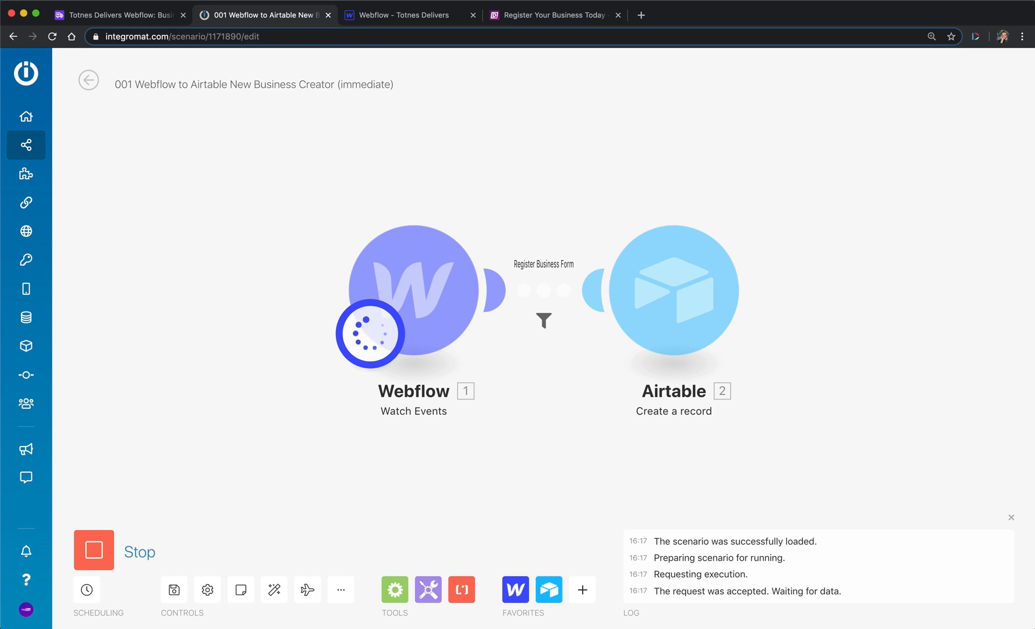
{"action": "left_click", "coordinate": [553, 14]}
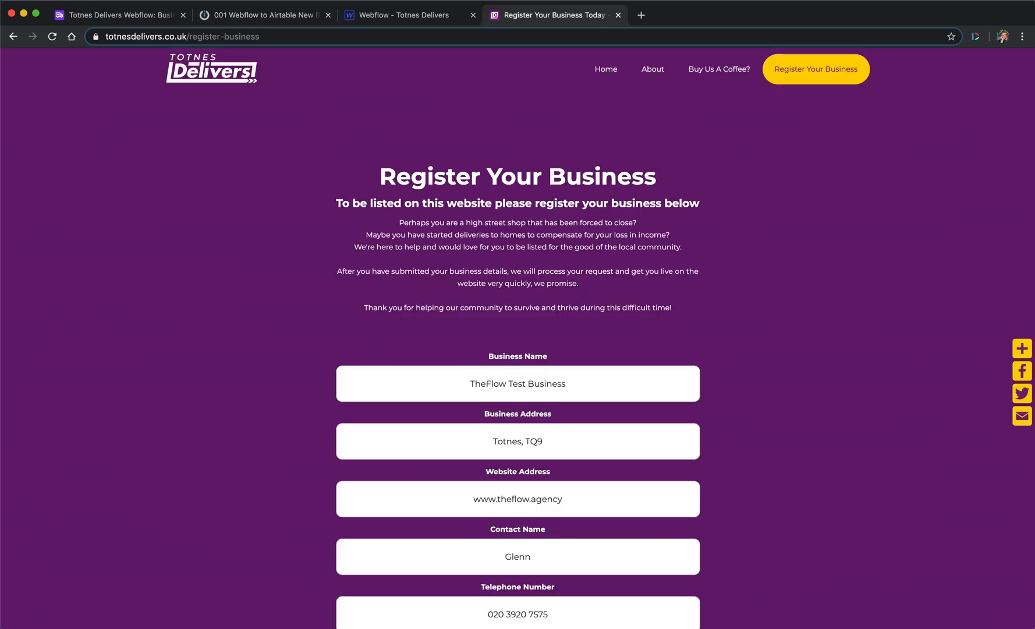
{"action": "scroll", "coordinate": [518, 350], "scroll_direction": "down", "scroll_amount": 7}
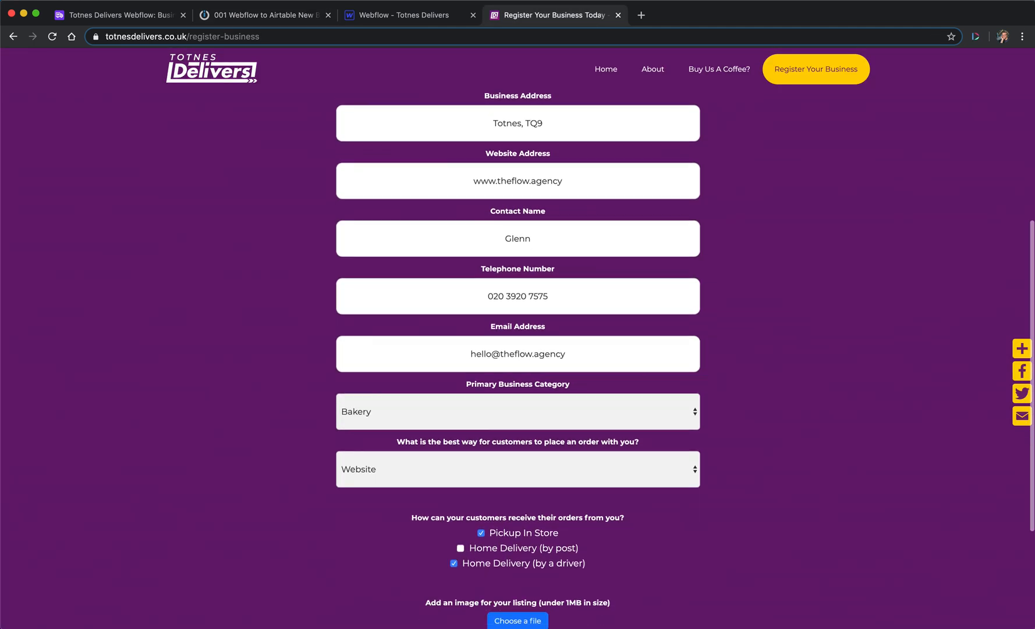
{"action": "scroll", "coordinate": [518, 349], "scroll_direction": "down", "scroll_amount": 2}
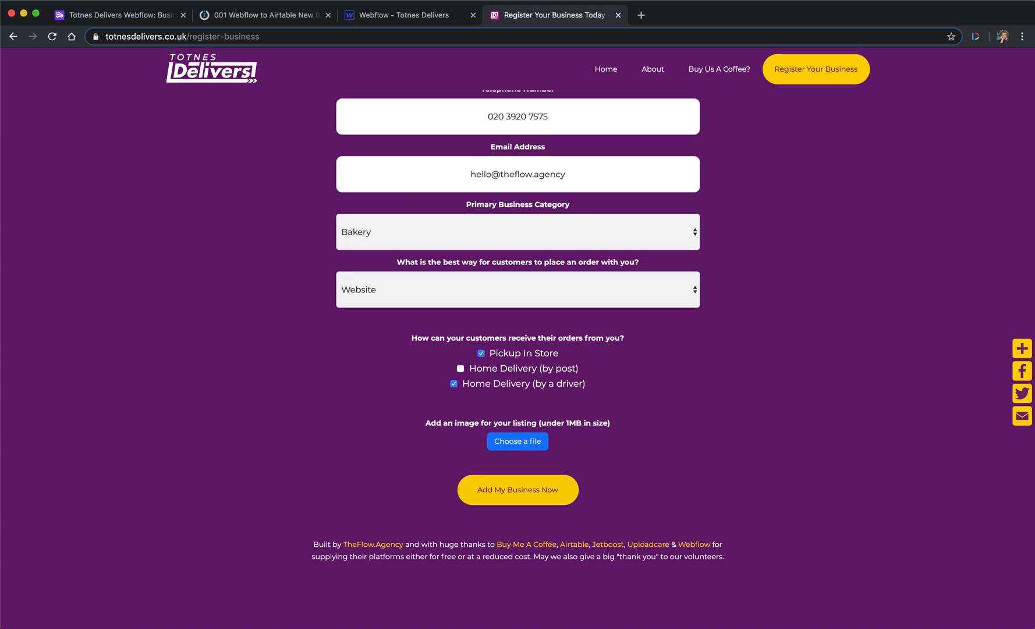
{"action": "left_click", "coordinate": [517, 489]}
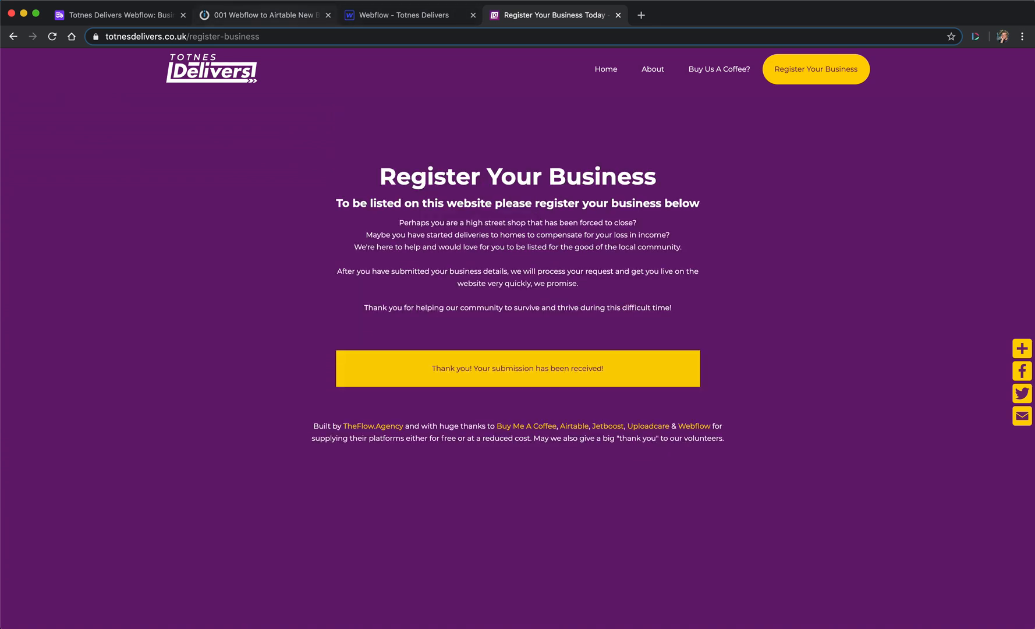
- Switch to the Integromat scenario and examine the Airtable Create a record module's field mappings down to Ways to Receive Orders
{"action": "left_click", "coordinate": [279, 15]}
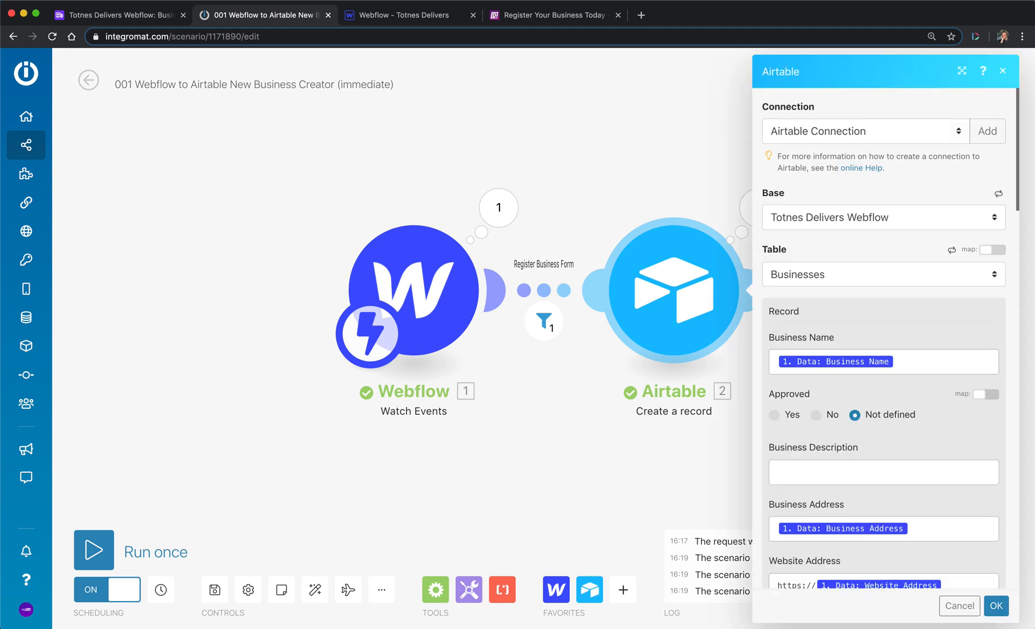
{"action": "scroll", "coordinate": [884, 342], "scroll_direction": "down", "scroll_amount": 7}
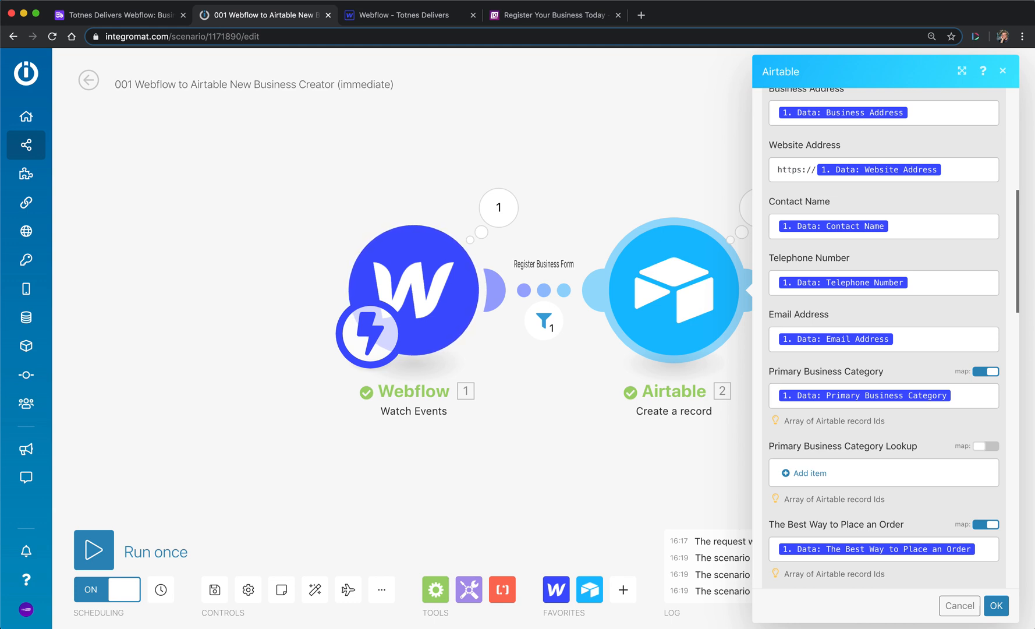
{"action": "scroll", "coordinate": [883, 342], "scroll_direction": "down", "scroll_amount": 4}
{"action": "scroll", "coordinate": [884, 342], "scroll_direction": "down", "scroll_amount": 5}
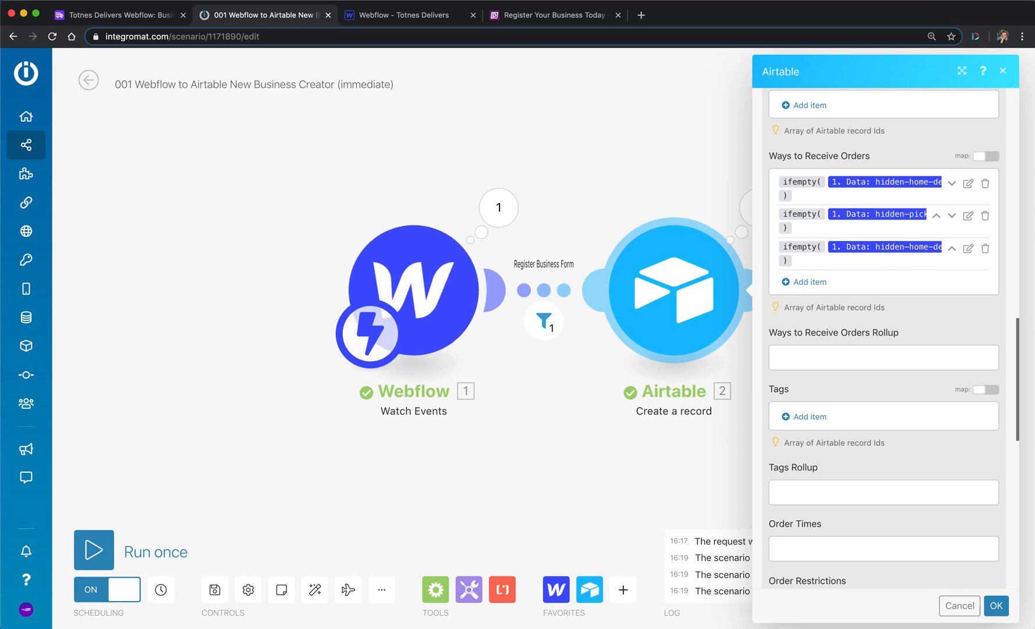
{"action": "scroll", "coordinate": [884, 338], "scroll_direction": "up", "scroll_amount": 3}
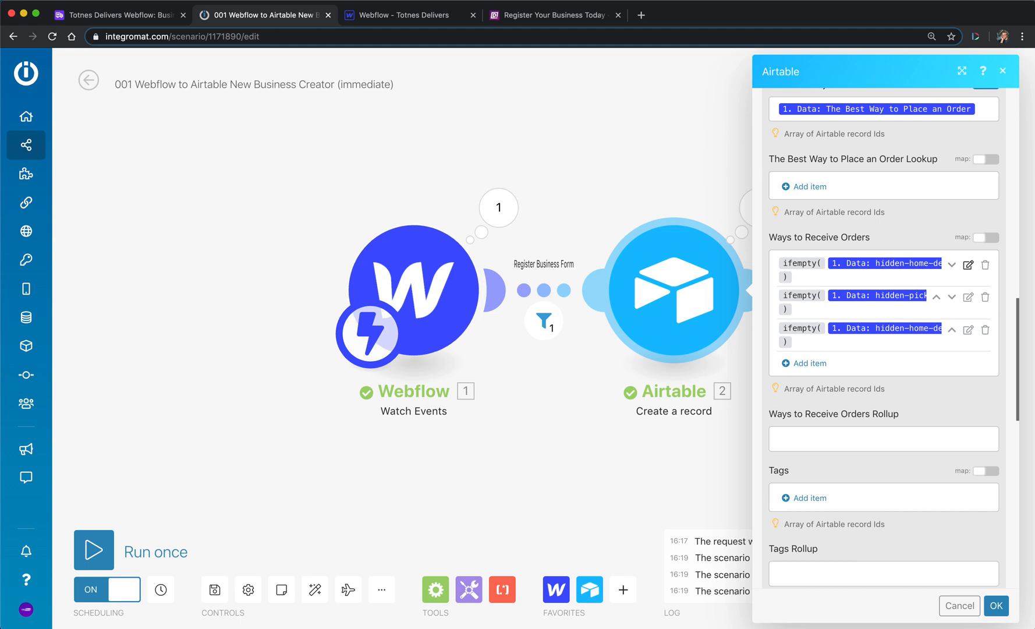
- Inspect the first Ways to Receive Orders item's ifempty formula and the available Webflow data fields, and close it without saving
{"action": "left_click", "coordinate": [968, 264]}
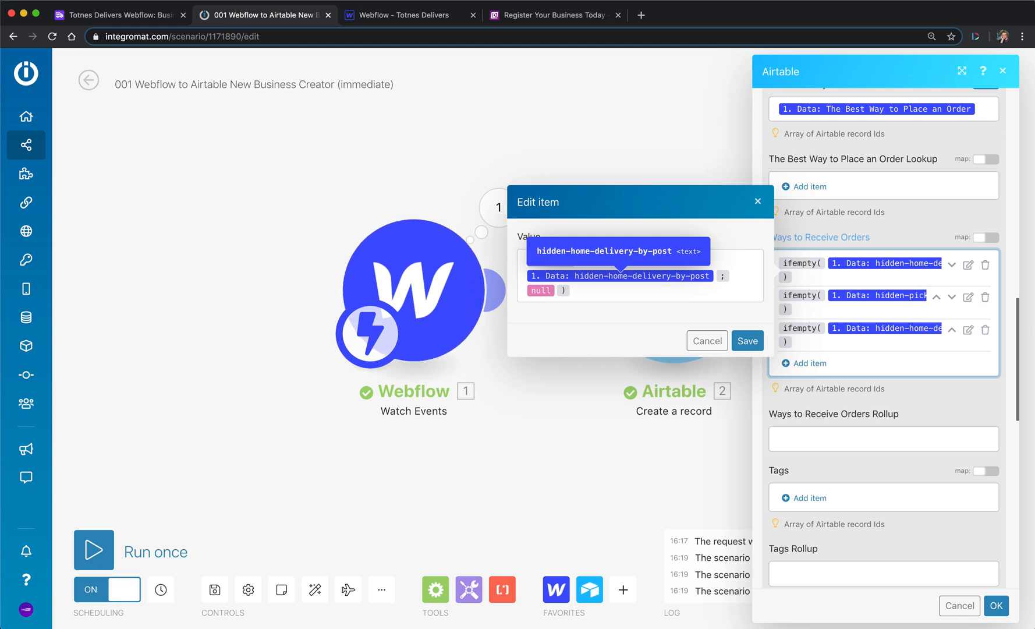
{"action": "left_click", "coordinate": [748, 292]}
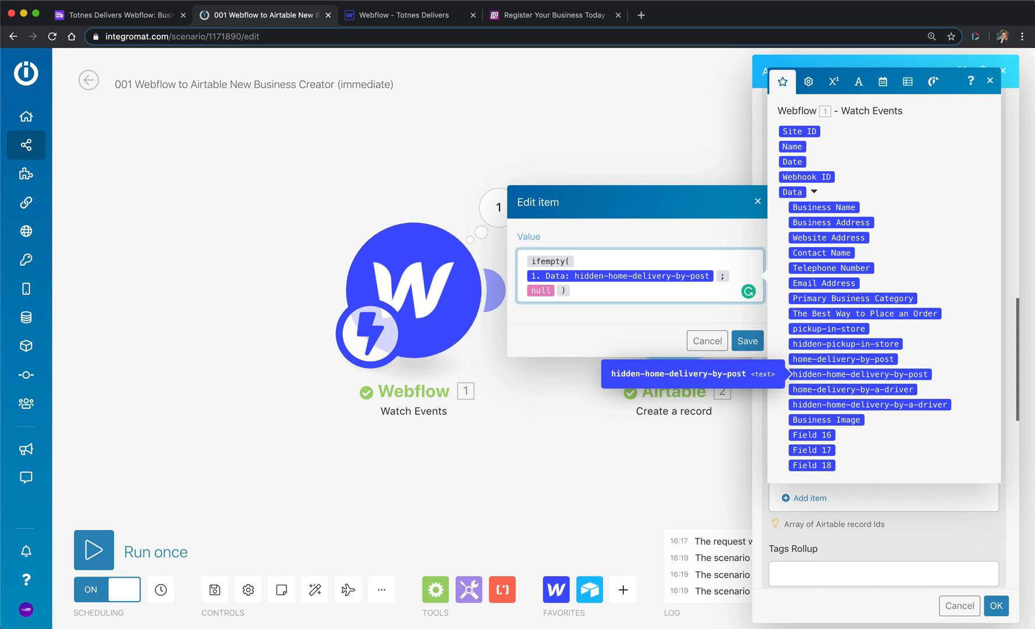
{"action": "left_click", "coordinate": [706, 341]}
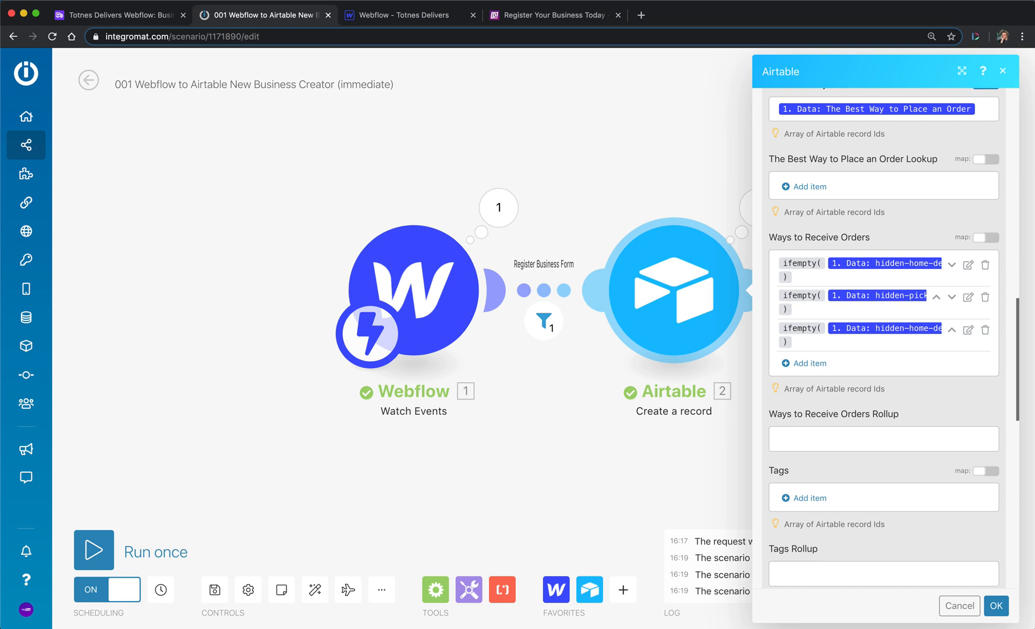
- Check the Smart links option at the end of the Airtable module settings and return to the Ways to Receive Orders mapping
{"action": "scroll", "coordinate": [884, 335], "scroll_direction": "down", "scroll_amount": 10}
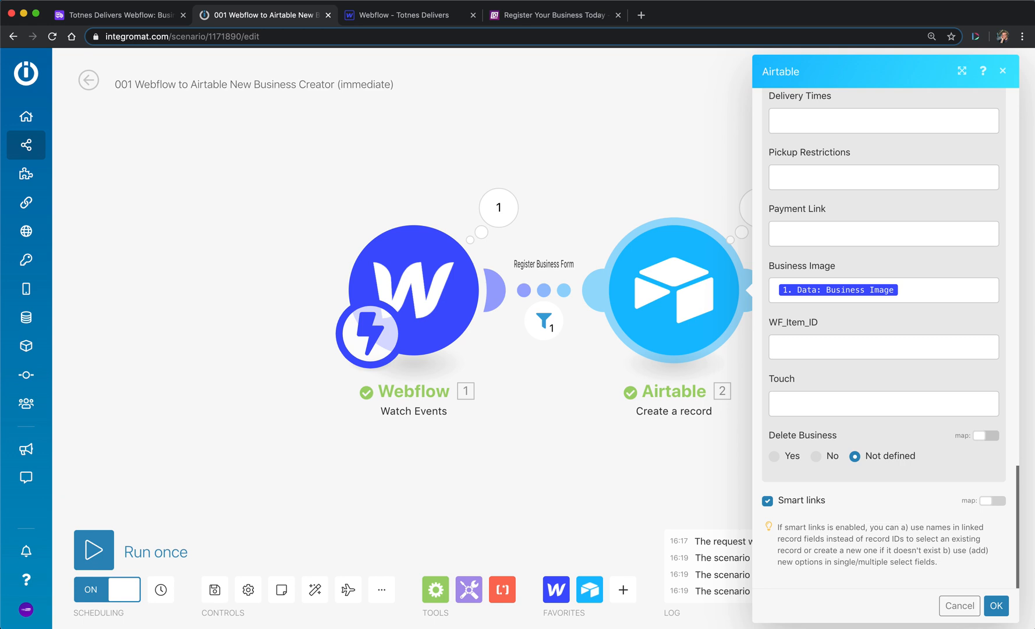
{"action": "scroll", "coordinate": [884, 338], "scroll_direction": "up", "scroll_amount": 10}
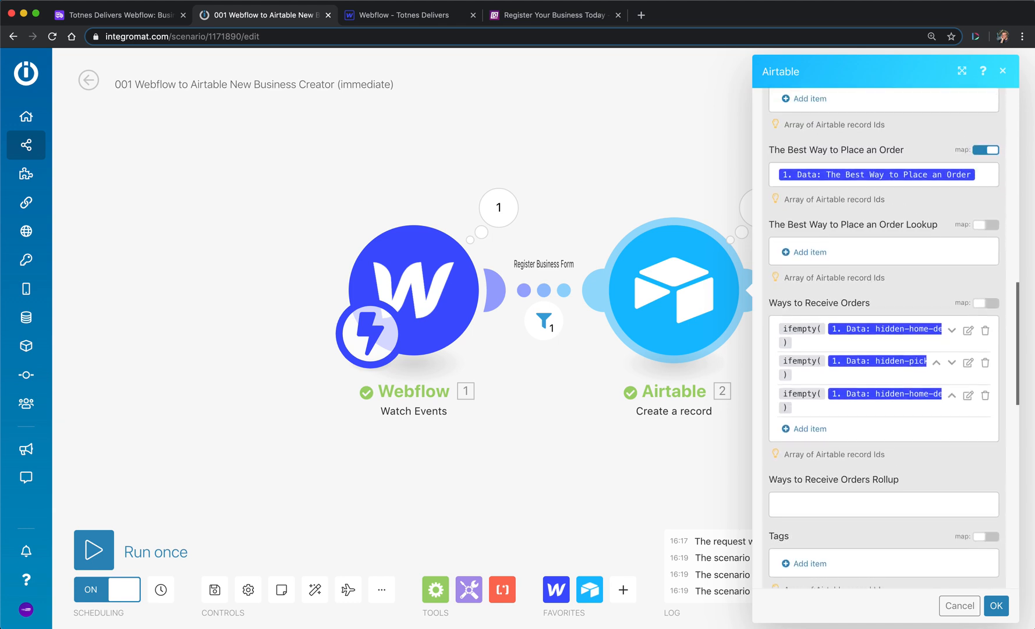
{"action": "scroll", "coordinate": [884, 337], "scroll_direction": "up", "scroll_amount": 1}
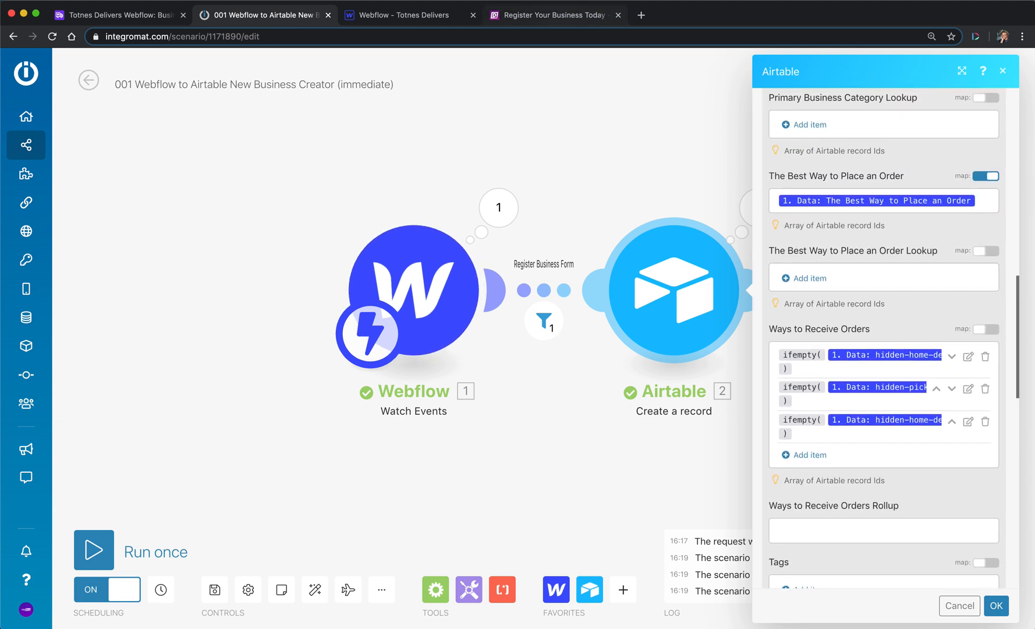
- Load a fresh registration form on the live site, view its order delivery checkboxes, and return to the Integromat scenario
{"action": "left_click", "coordinate": [547, 15]}
{"action": "left_click", "coordinate": [815, 68]}
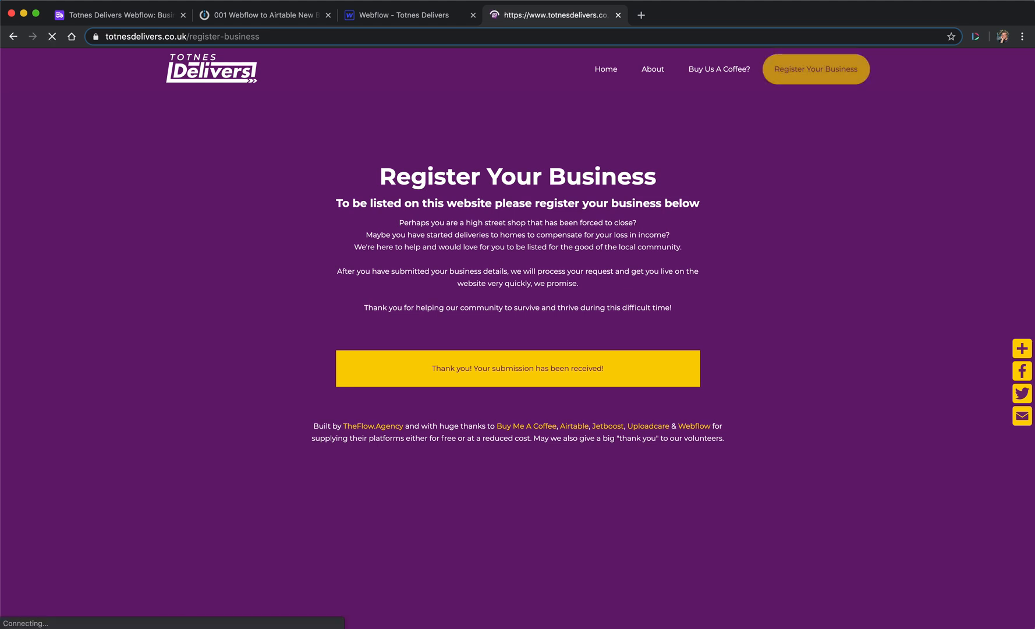
{"action": "scroll", "coordinate": [518, 337], "scroll_direction": "down", "scroll_amount": 10}
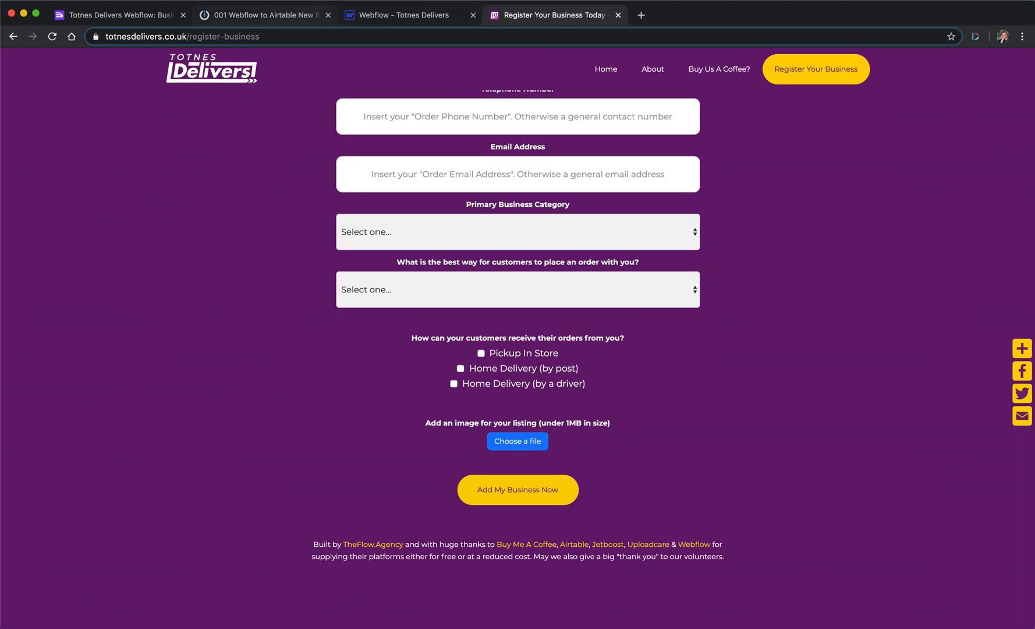
{"action": "left_click", "coordinate": [262, 15]}
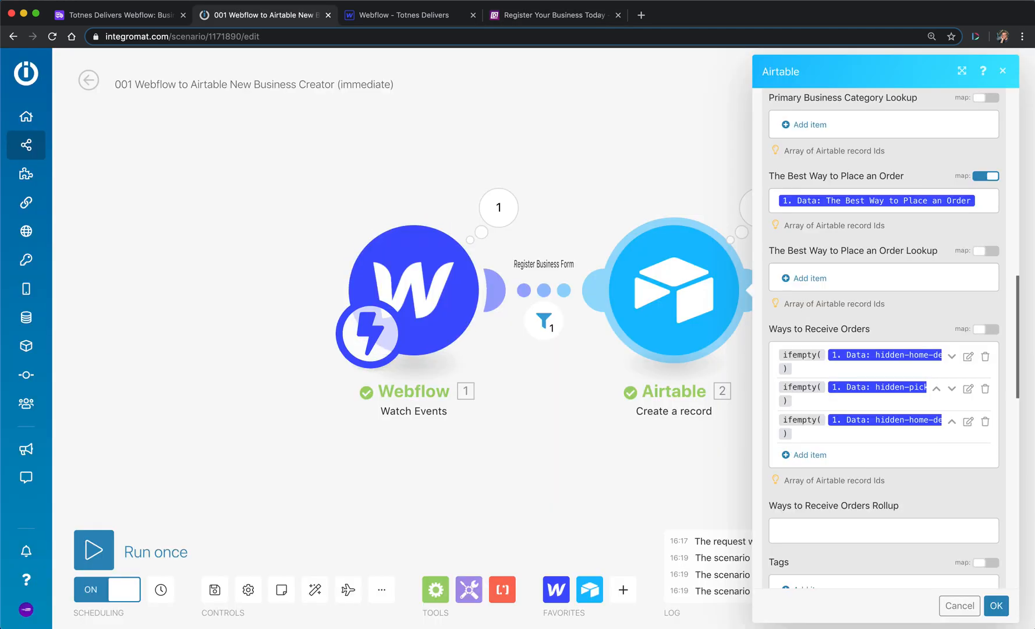
- Switch to Airtable and examine the TheFlow Test Business record across the Businesses table up to Ways to Receive Orders and its rollup
{"action": "left_click", "coordinate": [116, 15]}
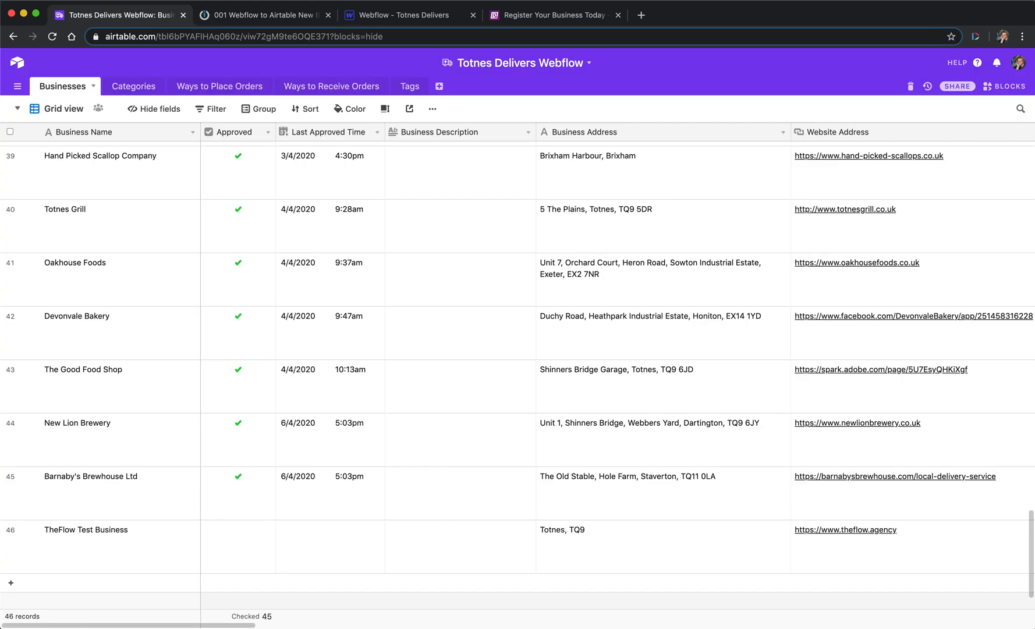
{"action": "scroll", "coordinate": [105, 518], "scroll_direction": "down", "scroll_amount": 1}
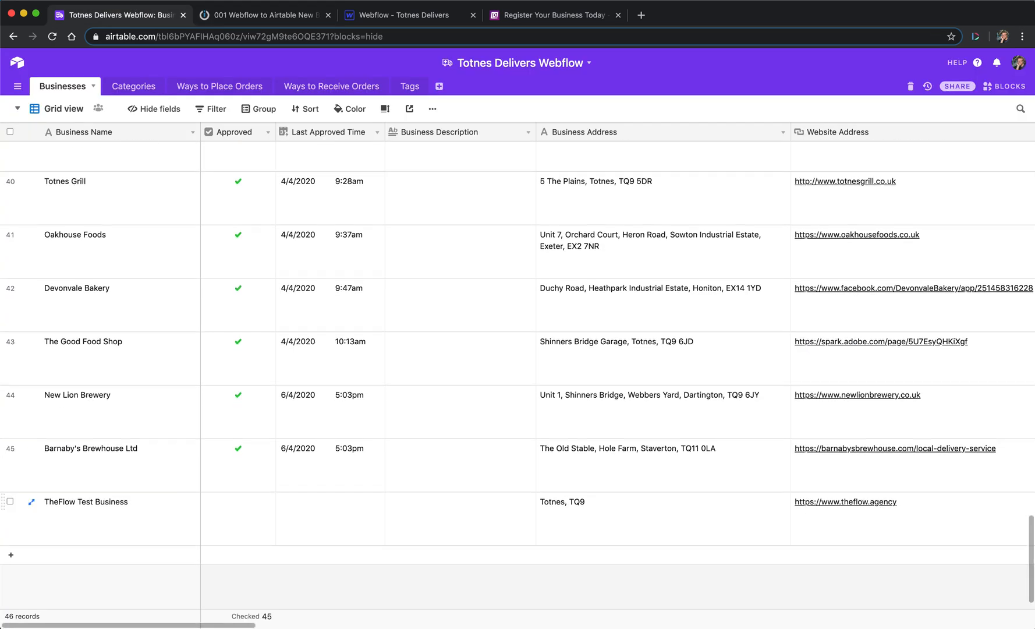
{"action": "scroll", "coordinate": [518, 350], "scroll_direction": "right", "scroll_amount": 15}
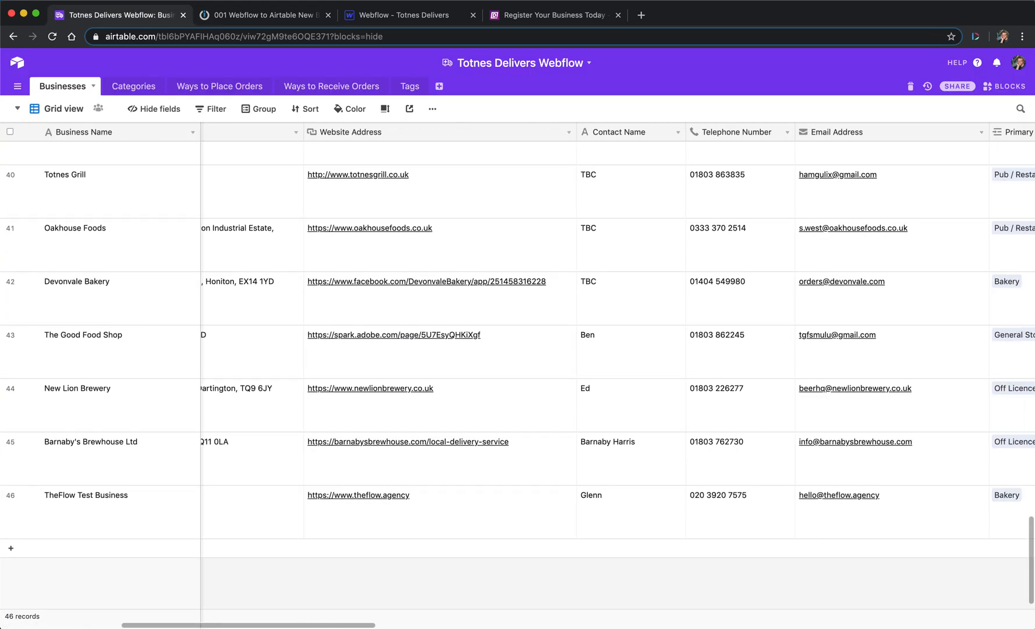
{"action": "scroll", "coordinate": [617, 349], "scroll_direction": "right", "scroll_amount": 15}
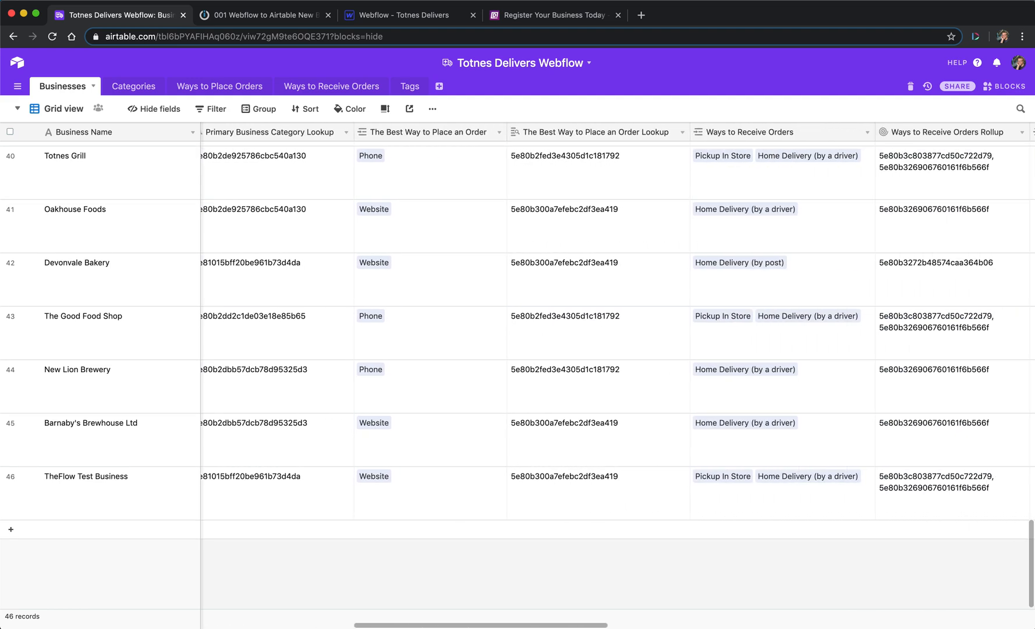
{"action": "scroll", "coordinate": [617, 477], "scroll_direction": "right", "scroll_amount": 3}
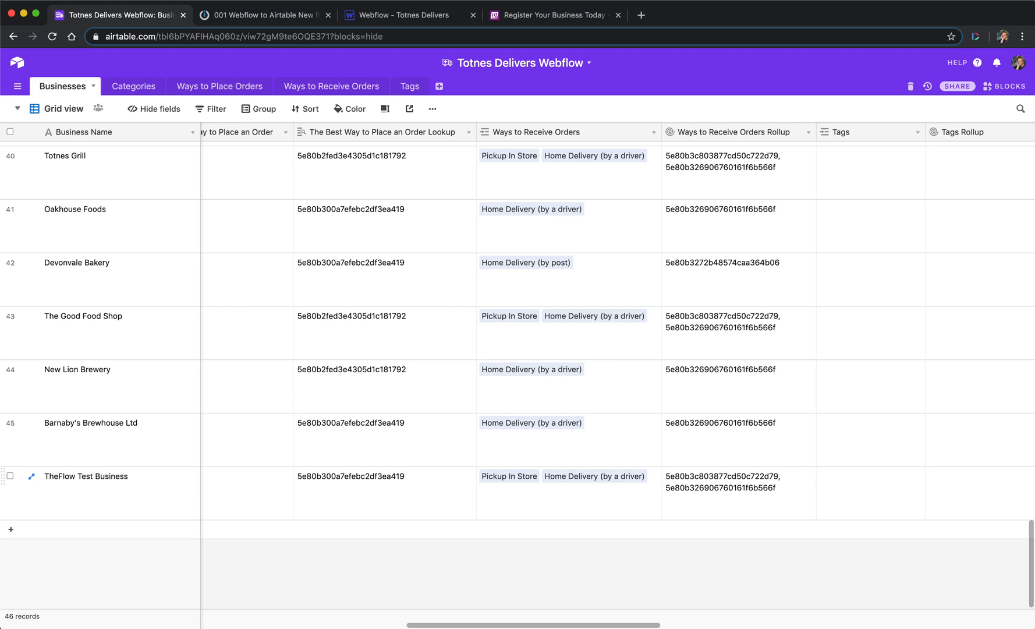
- View the Ways to Receive Orders table with its WF_Item_ID field and return to the rollup column in the Businesses table
{"action": "left_click", "coordinate": [331, 85]}
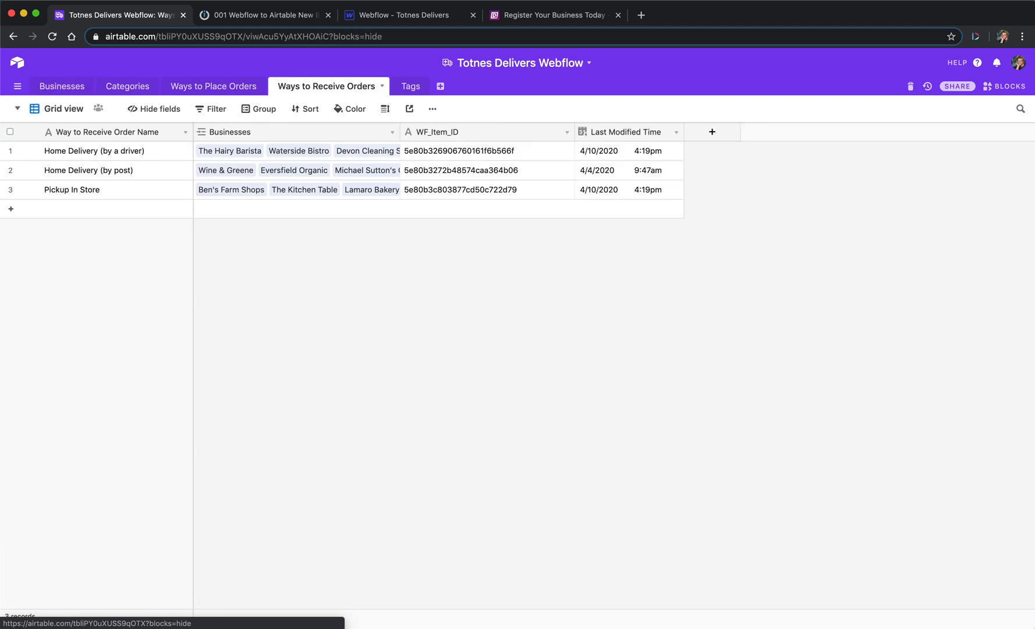
{"action": "left_click", "coordinate": [61, 85]}
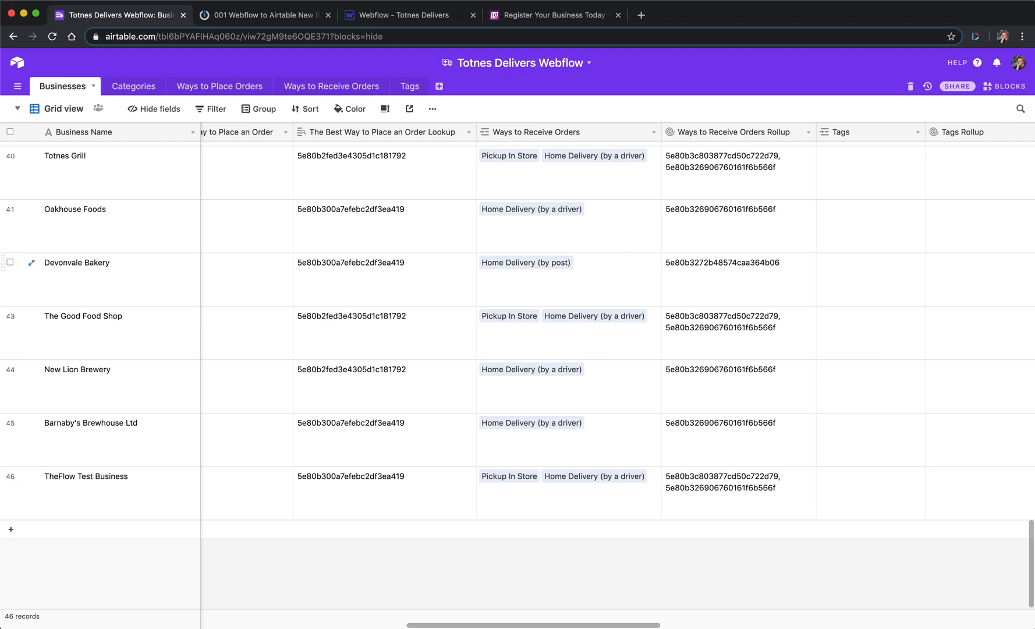
{"action": "scroll", "coordinate": [618, 279], "scroll_direction": "right", "scroll_amount": 3}
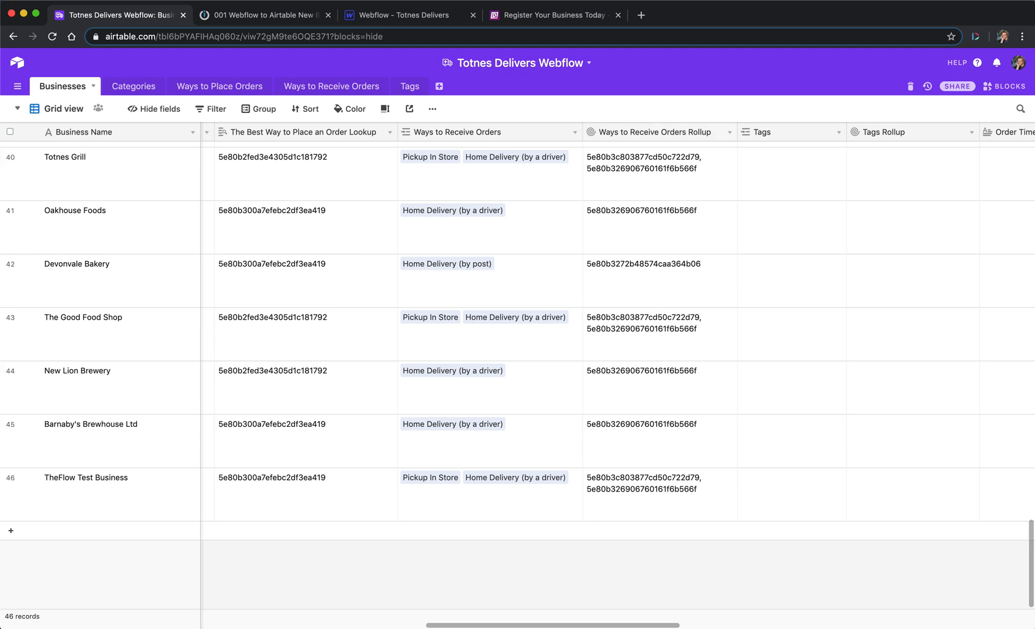
- Inspect the Ways to Receive Orders Rollup field's WF_Item_ID source and ARRAYUNIQUE(values) formula, and save the field configuration
{"action": "double_click", "coordinate": [654, 131]}
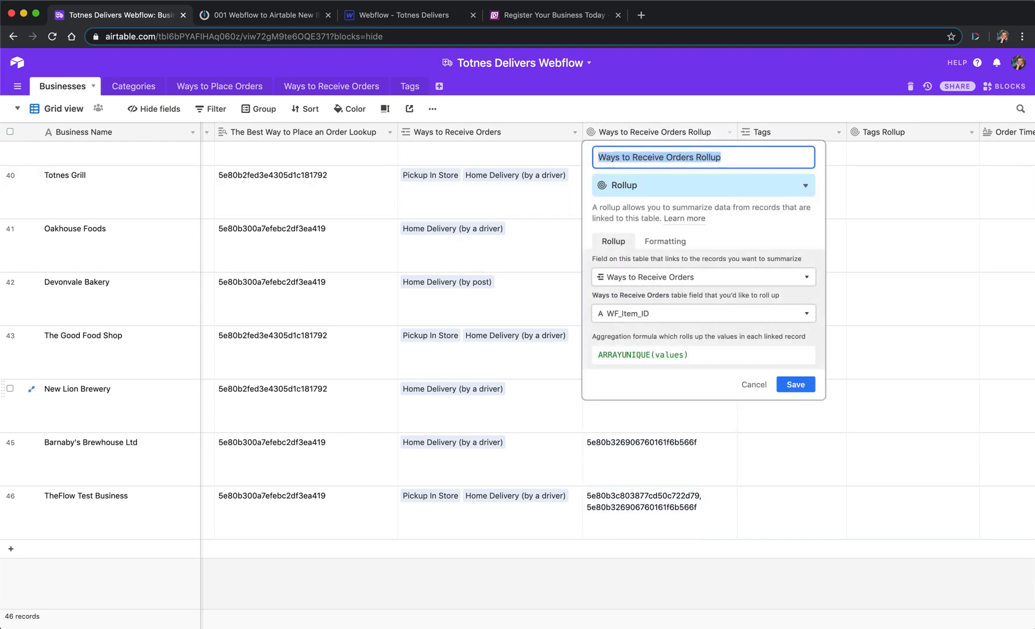
{"action": "left_click", "coordinate": [689, 354]}
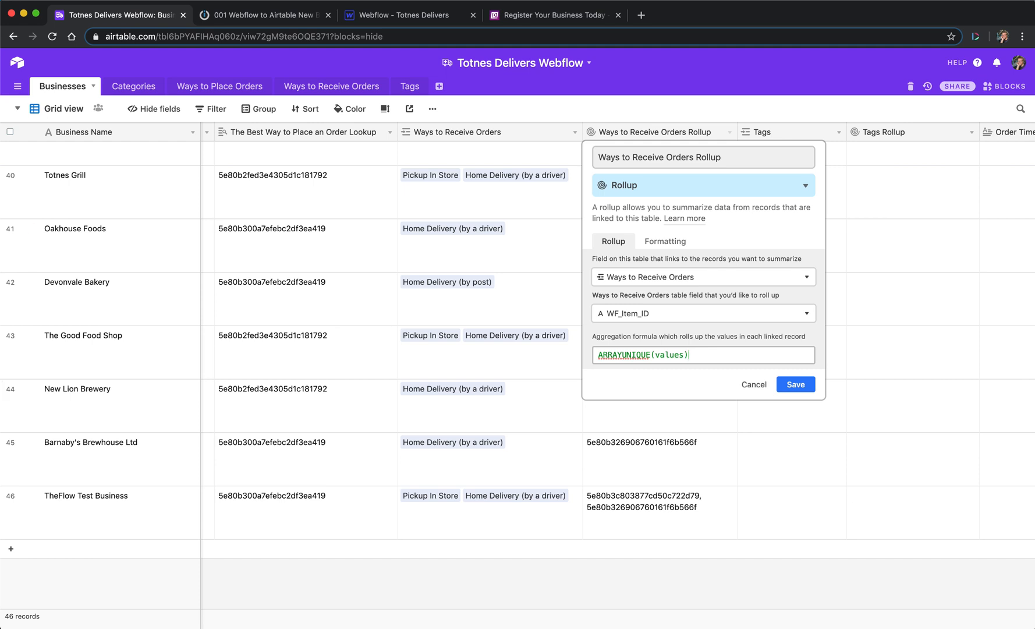
{"action": "left_click", "coordinate": [795, 384]}
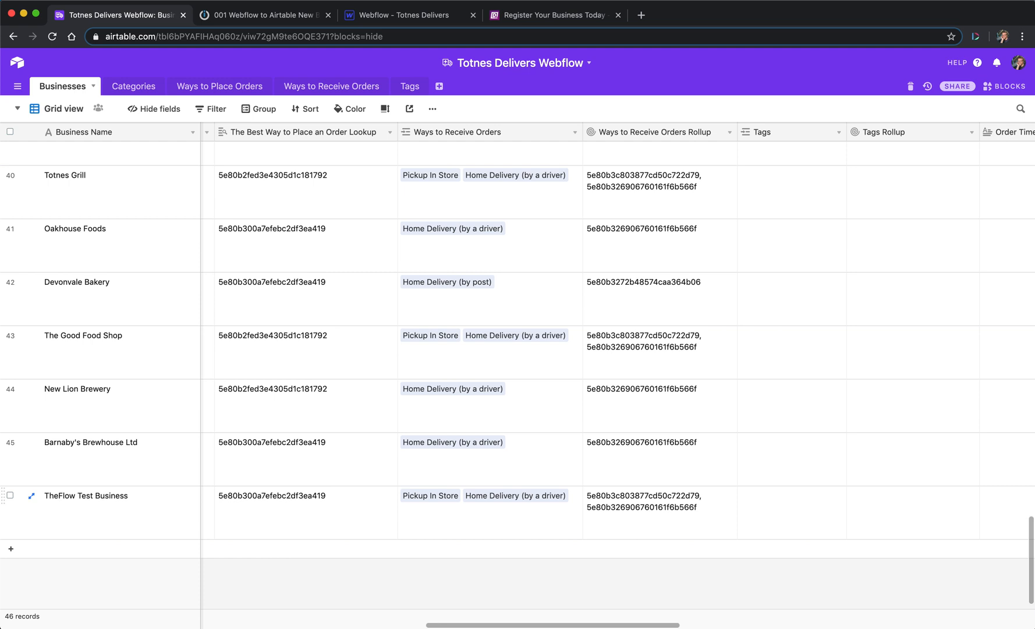
- Review the TheFlow Test Business row's rollup values, approval field and contact details in the Businesses table
{"action": "scroll", "coordinate": [524, 349], "scroll_direction": "right", "scroll_amount": 3}
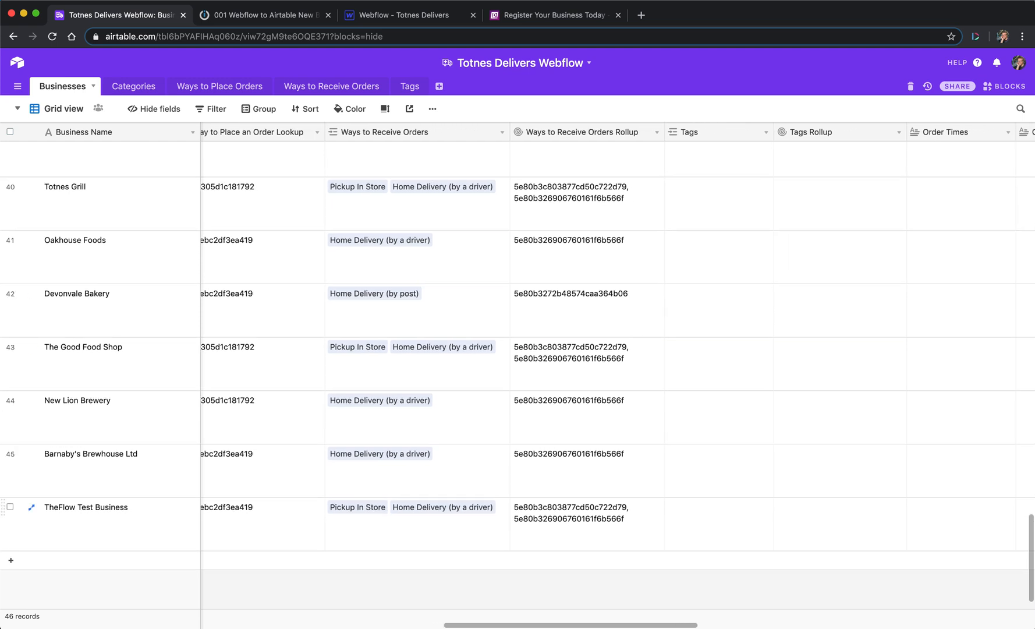
{"action": "scroll", "coordinate": [518, 347], "scroll_direction": "down", "scroll_amount": 1}
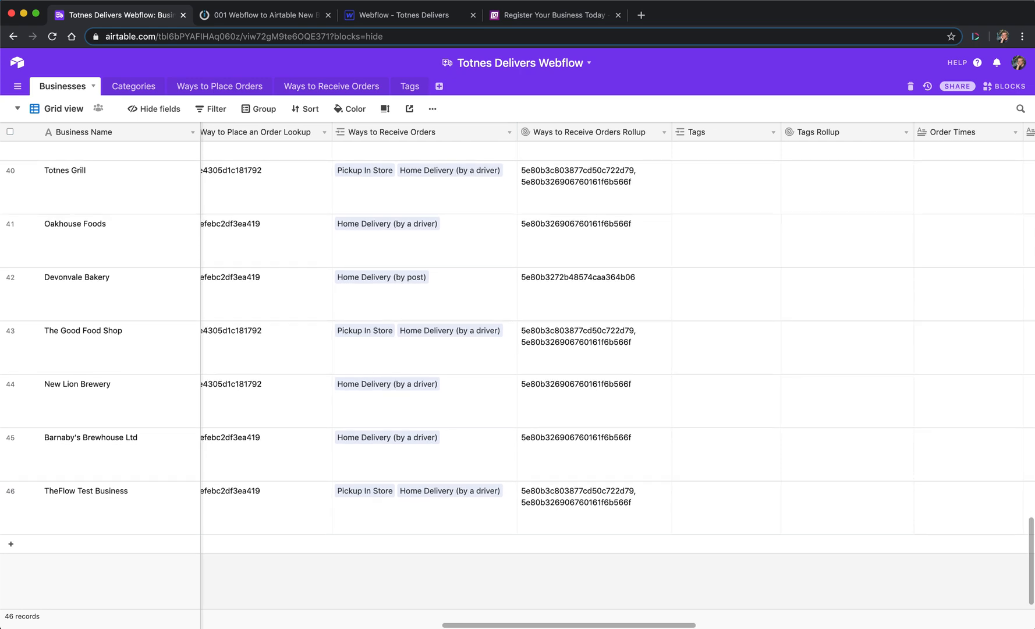
{"action": "scroll", "coordinate": [518, 347], "scroll_direction": "left", "scroll_amount": 15}
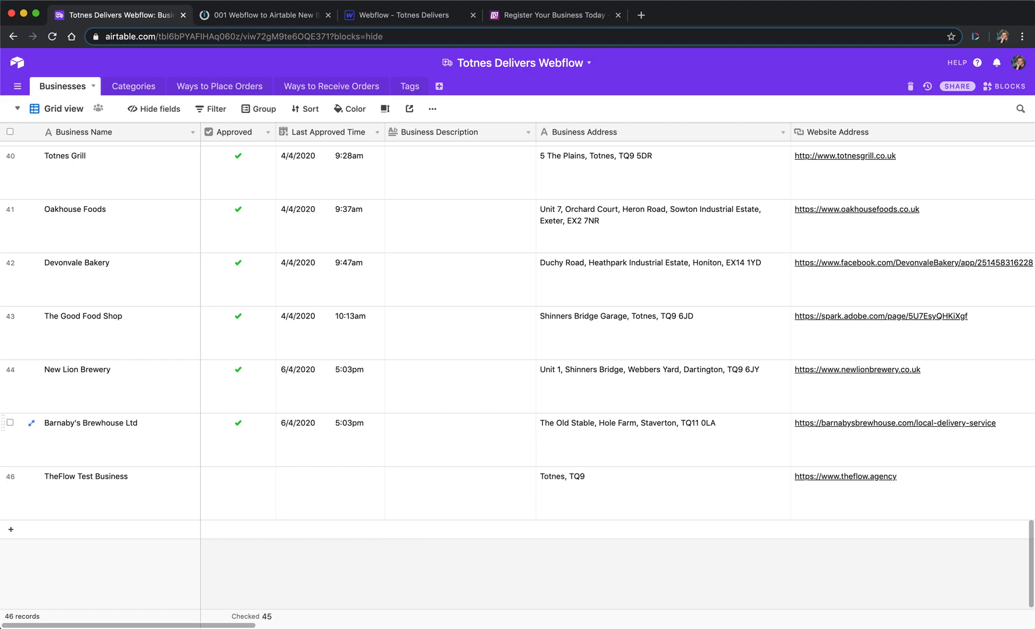
{"action": "scroll", "coordinate": [518, 436], "scroll_direction": "right", "scroll_amount": 15}
{"action": "scroll", "coordinate": [617, 377], "scroll_direction": "right", "scroll_amount": 2}
- Return to Integromat and open the 002 Airtable to Webflow Approved Business Creator (60m) scenario from the 002 Totnes Delivers folder
{"action": "key", "text": "ctrl+Tab"}
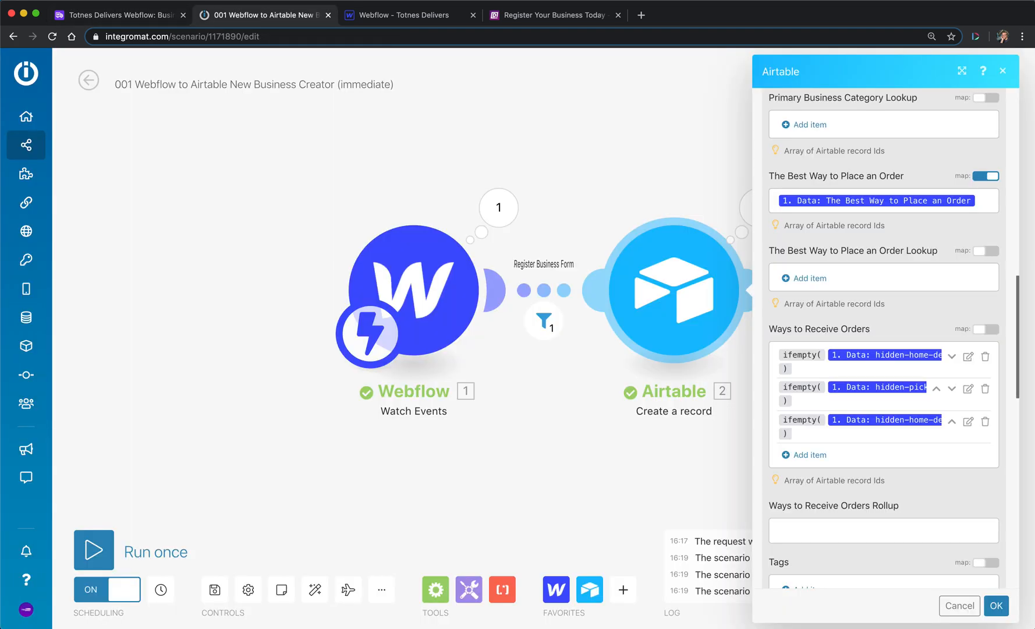
{"action": "left_click", "coordinate": [13, 36]}
{"action": "left_click", "coordinate": [13, 36]}
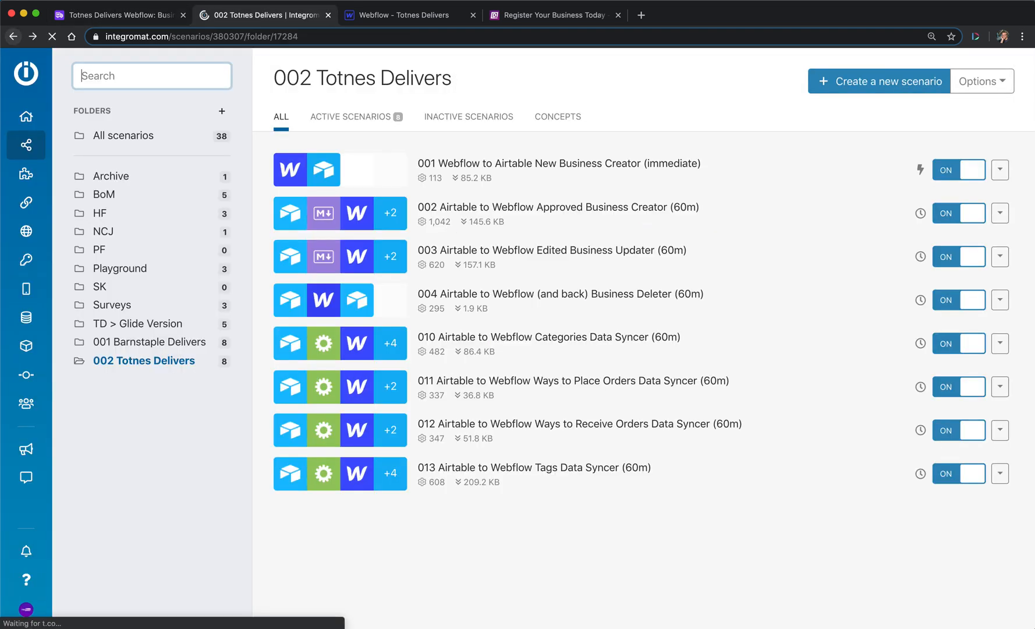
{"action": "left_click", "coordinate": [557, 206]}
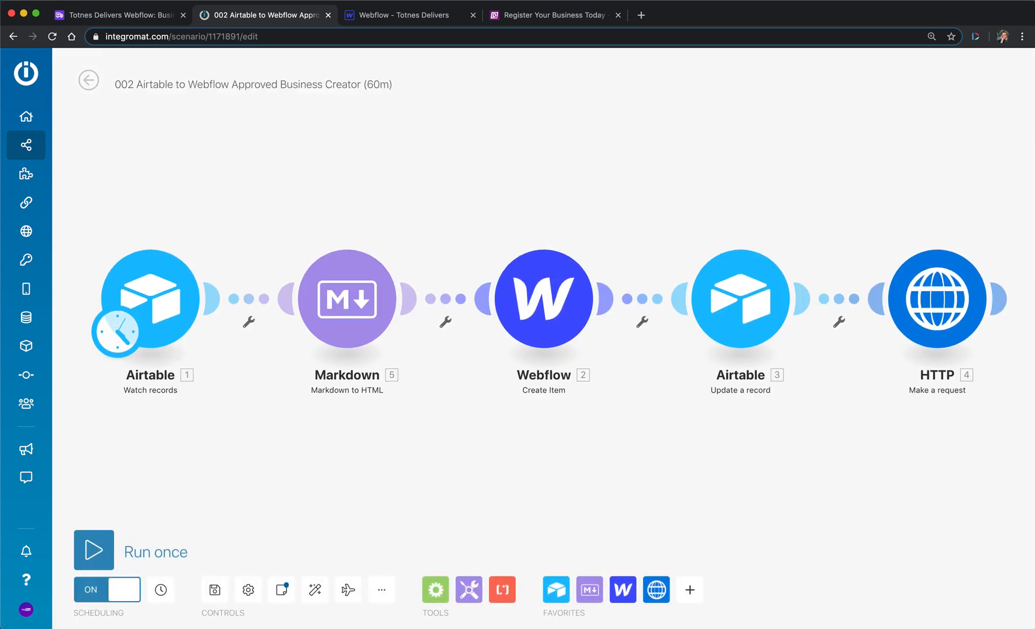
- Inspect the Webflow Create Item module's Ways to Receive Orders mapping to the Airtable rollup field, and close the module without saving
{"action": "left_click", "coordinate": [544, 299]}
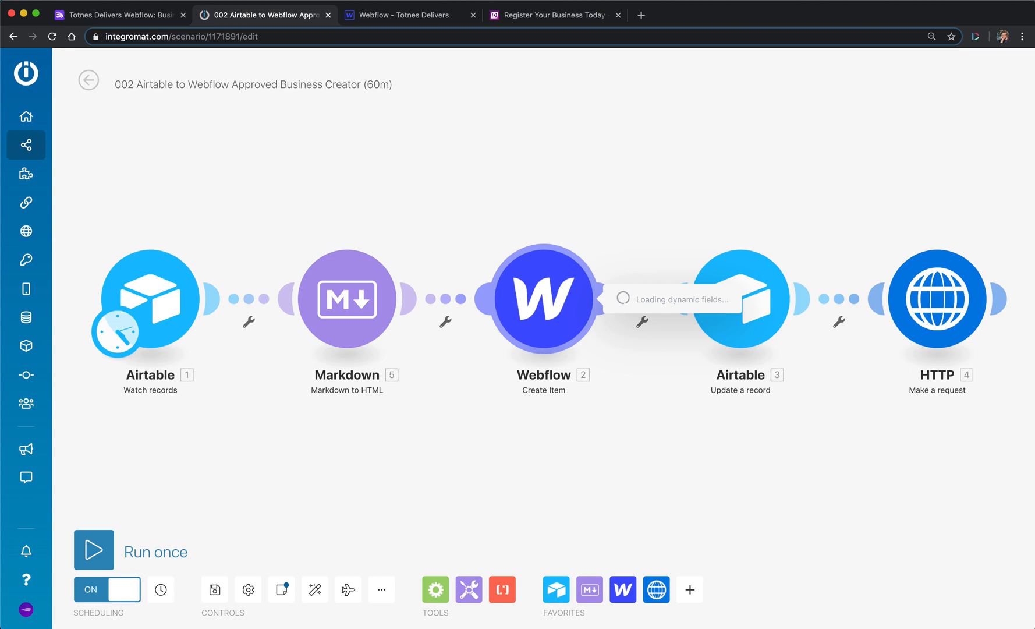
{"action": "scroll", "coordinate": [735, 338], "scroll_direction": "down", "scroll_amount": 15}
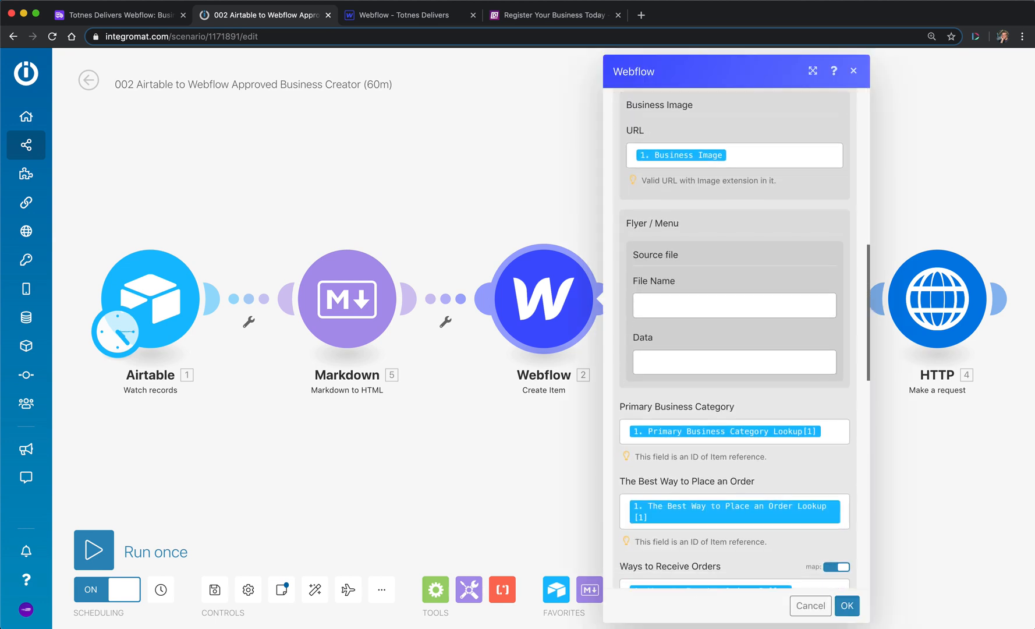
{"action": "scroll", "coordinate": [735, 338], "scroll_direction": "down", "scroll_amount": 2}
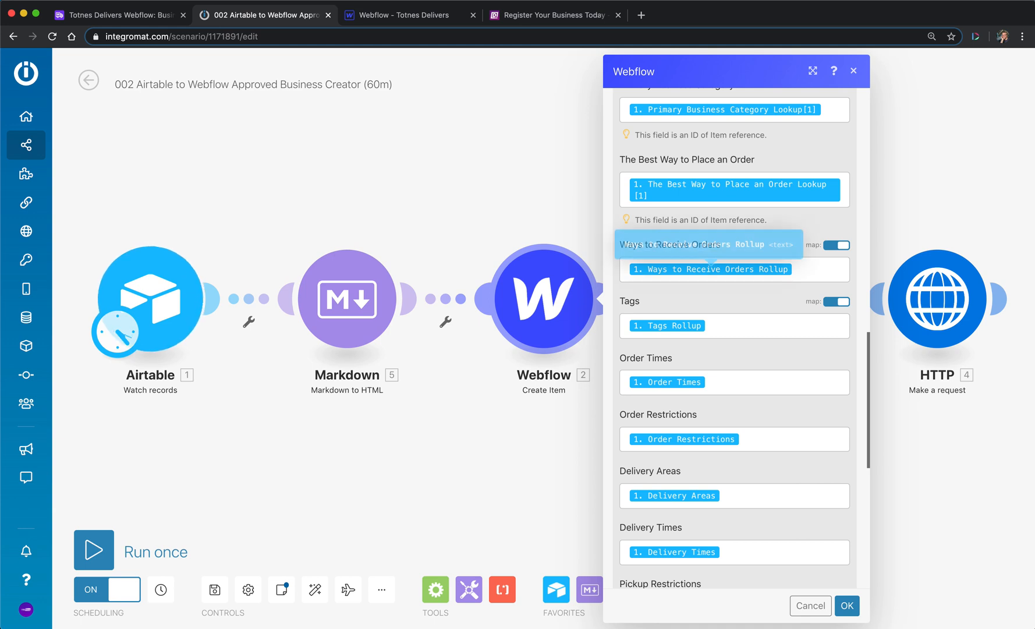
{"action": "left_click", "coordinate": [710, 269]}
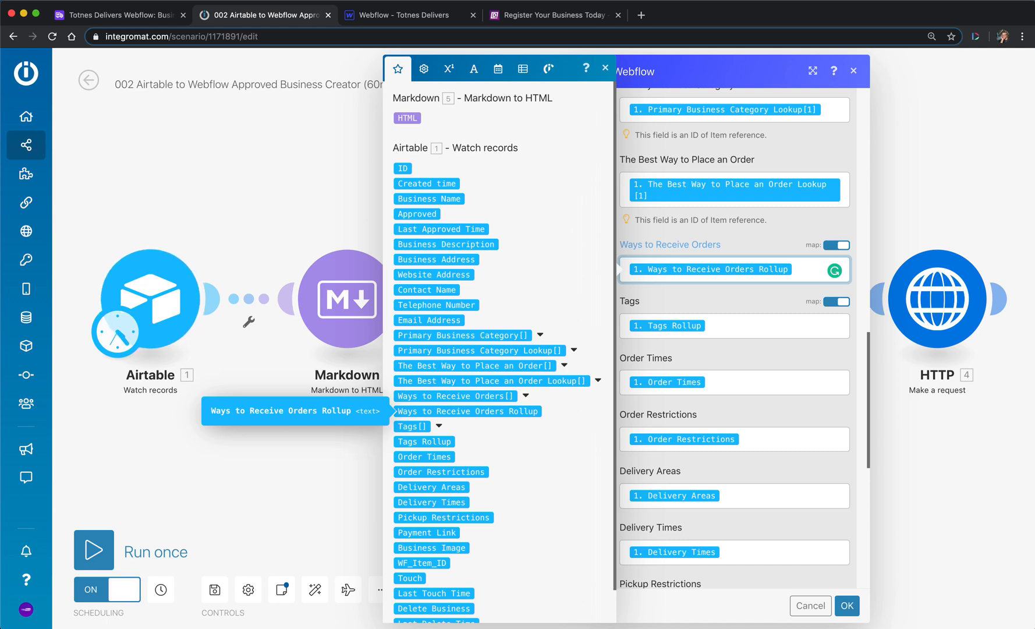
{"action": "left_click", "coordinate": [810, 606]}
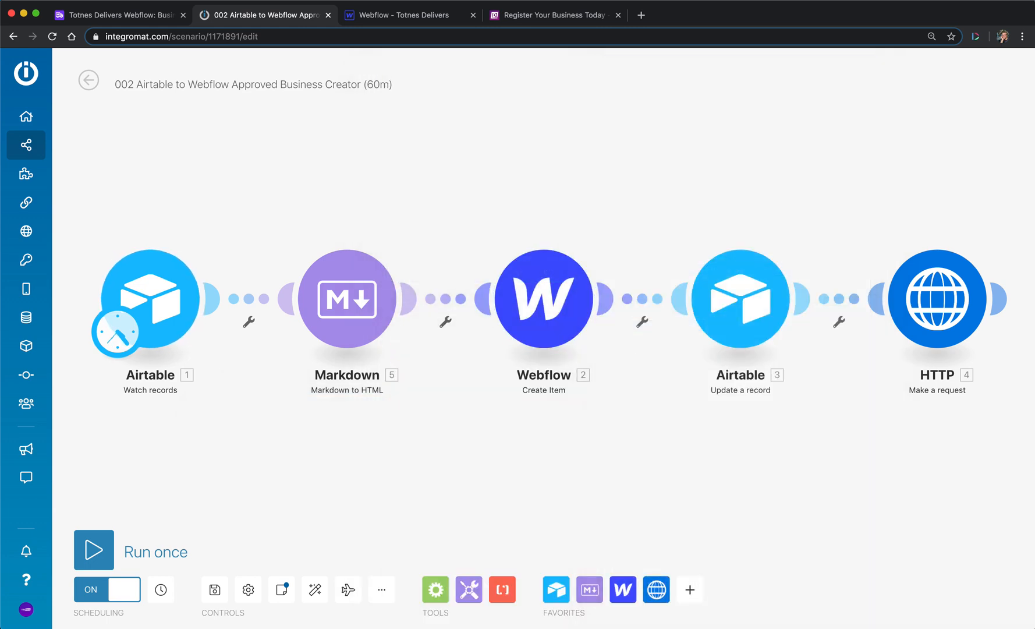
- Switch to Webflow and open the Lamaro Bakery item from the Businesses CMS collection, searching with "lam"
{"action": "left_click", "coordinate": [405, 15]}
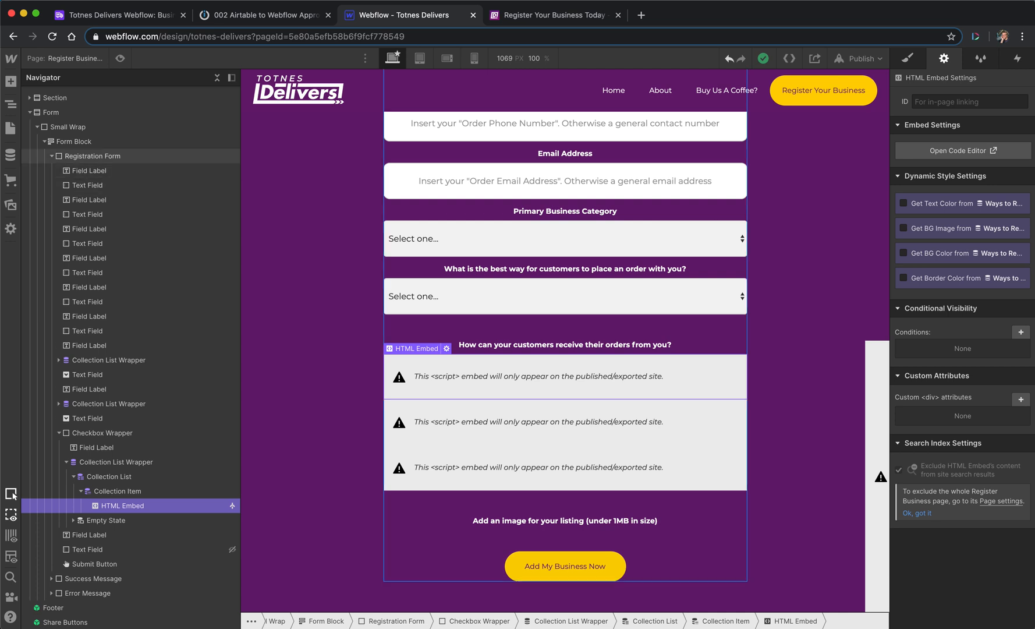
{"action": "left_click", "coordinate": [10, 154]}
{"action": "left_click", "coordinate": [76, 111]}
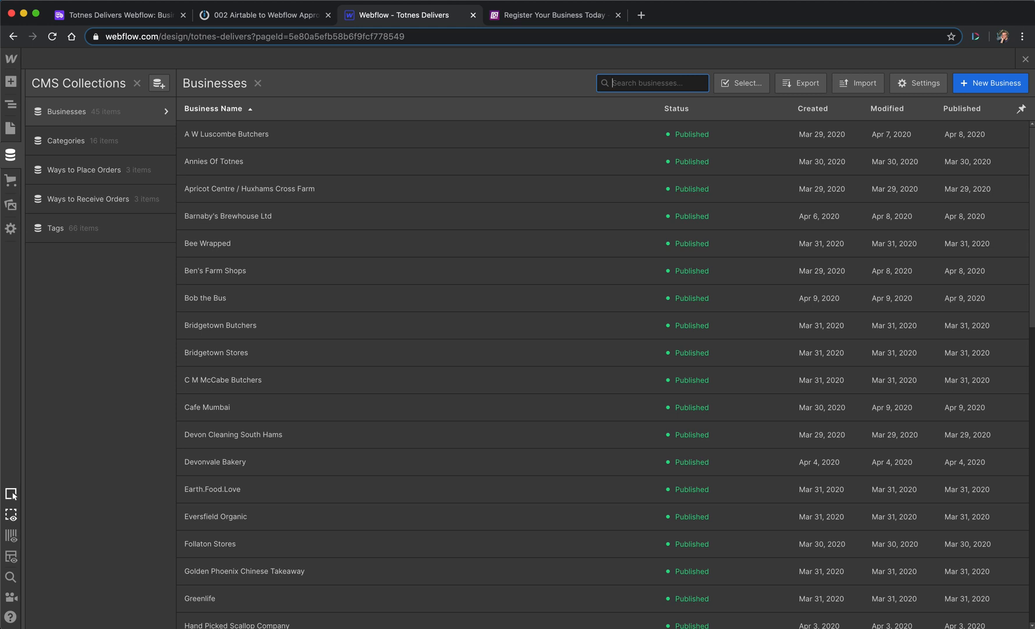
{"action": "type", "text": "lam"}
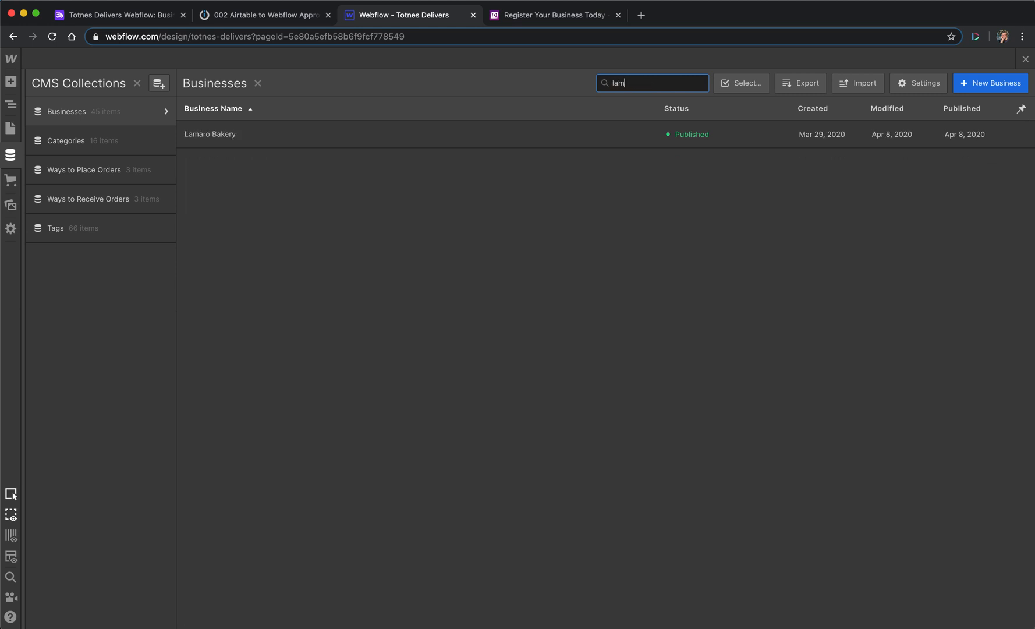
{"action": "left_click", "coordinate": [210, 134]}
- Inspect Lamaro Bakery's Ways to Receive Orders multi-reference field and its available options without changing the selection
{"action": "scroll", "coordinate": [679, 361], "scroll_direction": "down", "scroll_amount": 10}
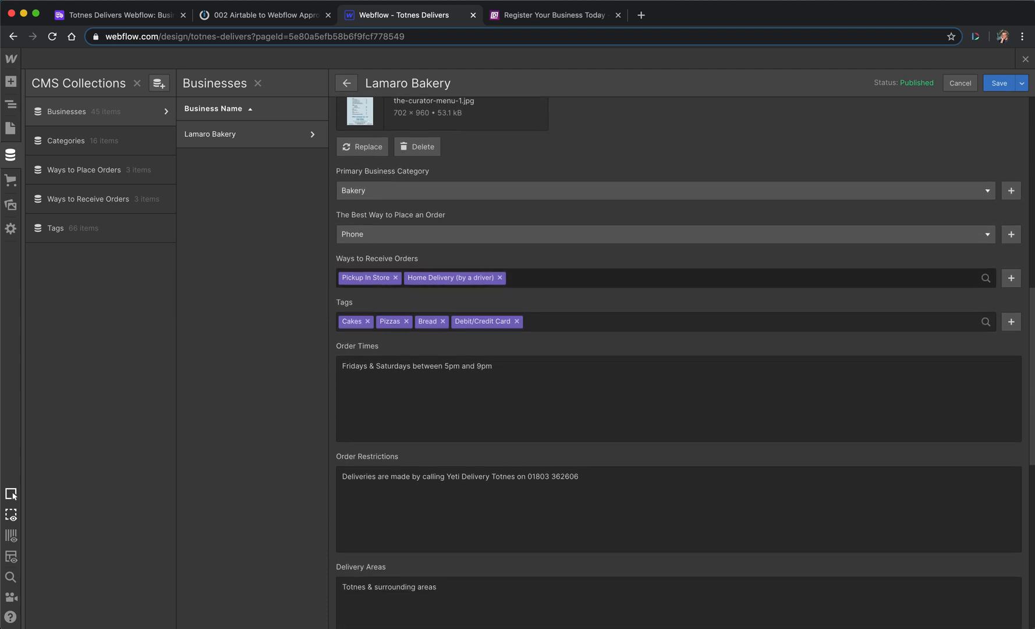
{"action": "left_click", "coordinate": [510, 278]}
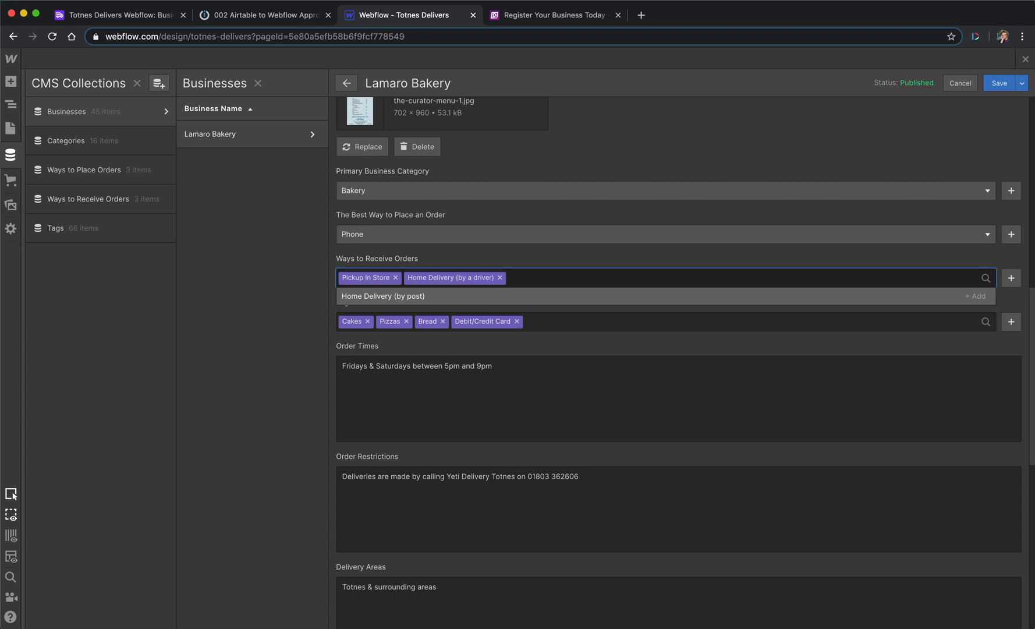
{"action": "key", "text": "Escape"}
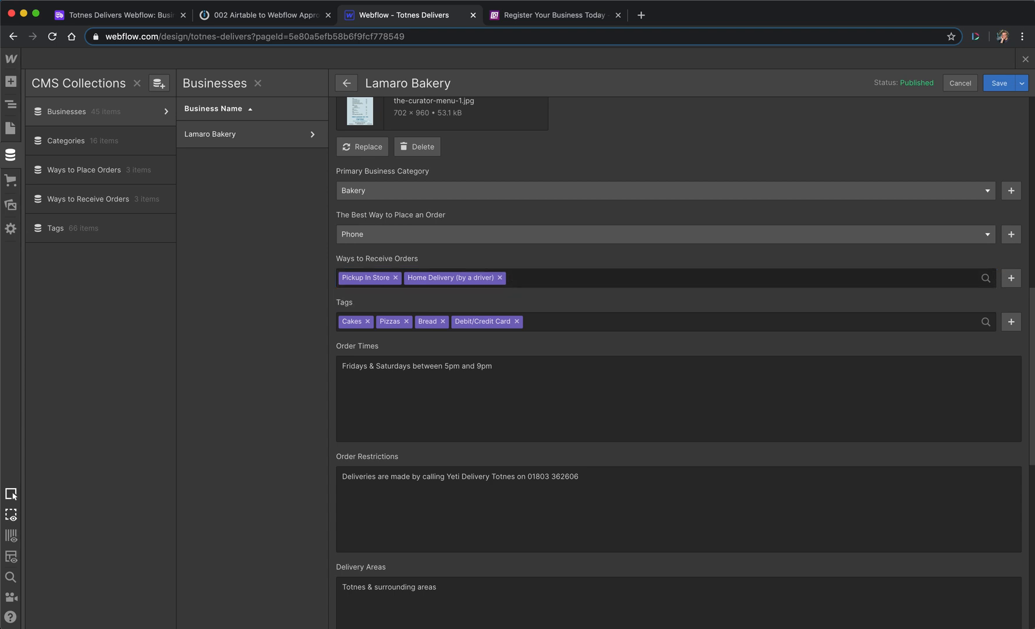
{"action": "scroll", "coordinate": [679, 356], "scroll_direction": "up", "scroll_amount": 1}
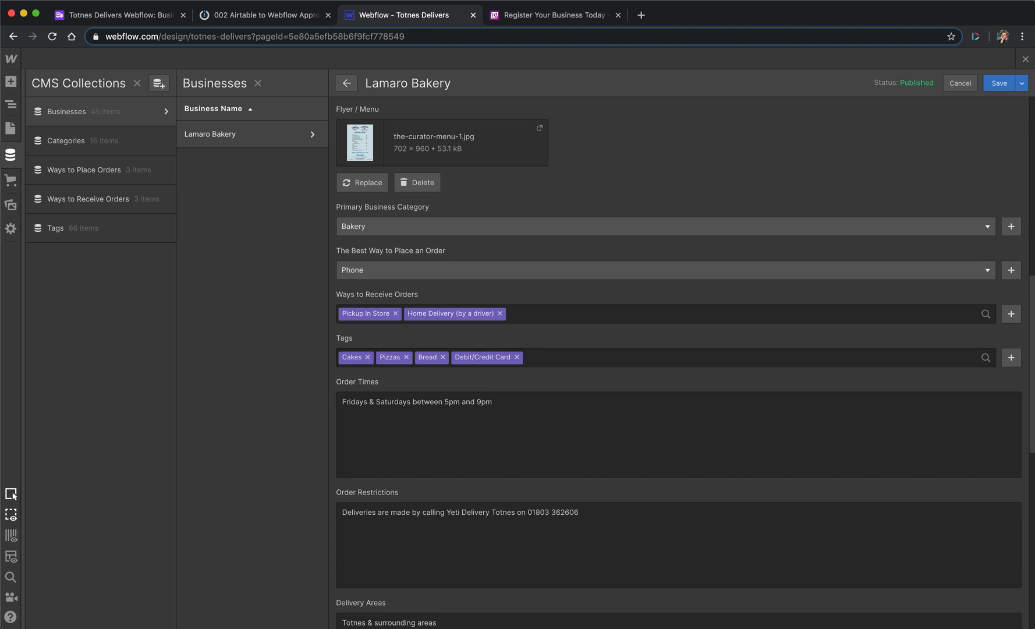
- Return to Airtable and review the Businesses table's contact, category, Ways to Receive Orders and Tags columns, including the rollup fields
{"action": "left_click", "coordinate": [117, 15]}
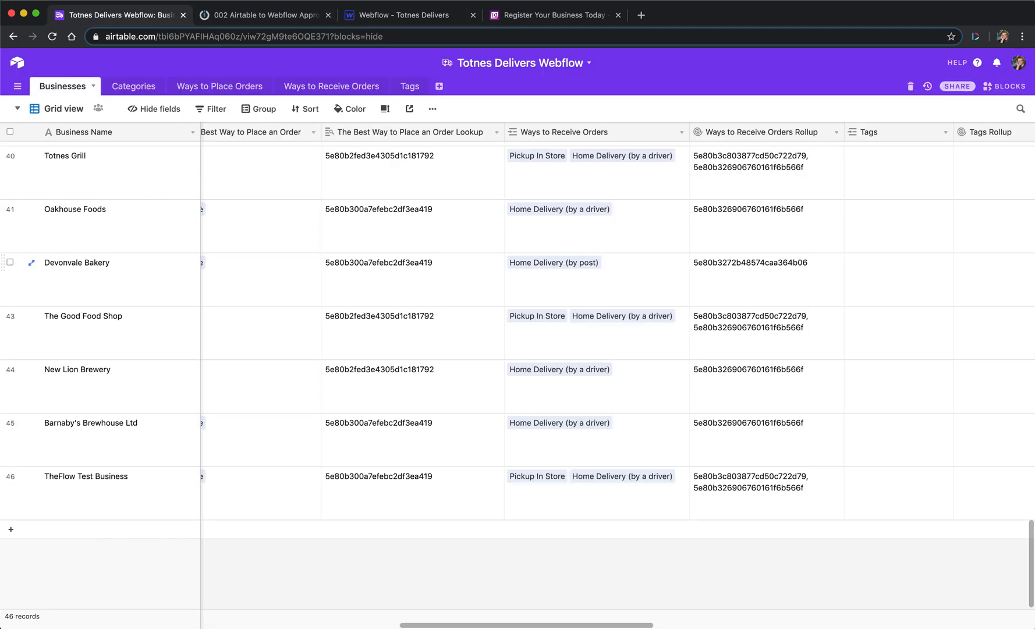
{"action": "scroll", "coordinate": [35, 262], "scroll_direction": "left", "scroll_amount": 10}
{"action": "scroll", "coordinate": [617, 373], "scroll_direction": "up", "scroll_amount": 20}
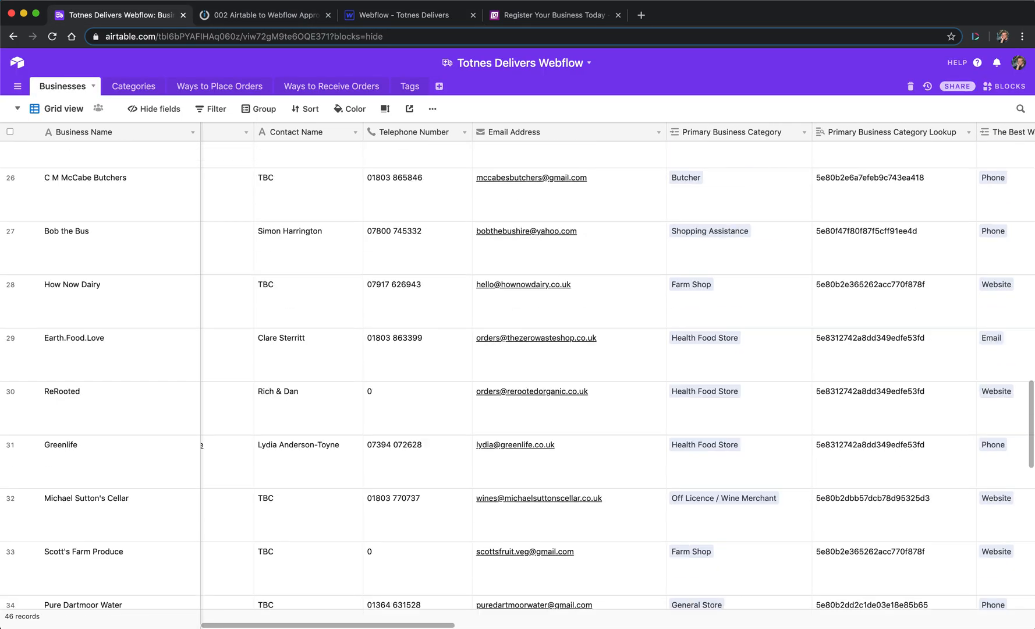
{"action": "scroll", "coordinate": [617, 372], "scroll_direction": "left", "scroll_amount": 5}
{"action": "scroll", "coordinate": [617, 373], "scroll_direction": "left", "scroll_amount": 5}
{"action": "scroll", "coordinate": [617, 372], "scroll_direction": "right", "scroll_amount": 12}
{"action": "scroll", "coordinate": [617, 372], "scroll_direction": "right", "scroll_amount": 15}
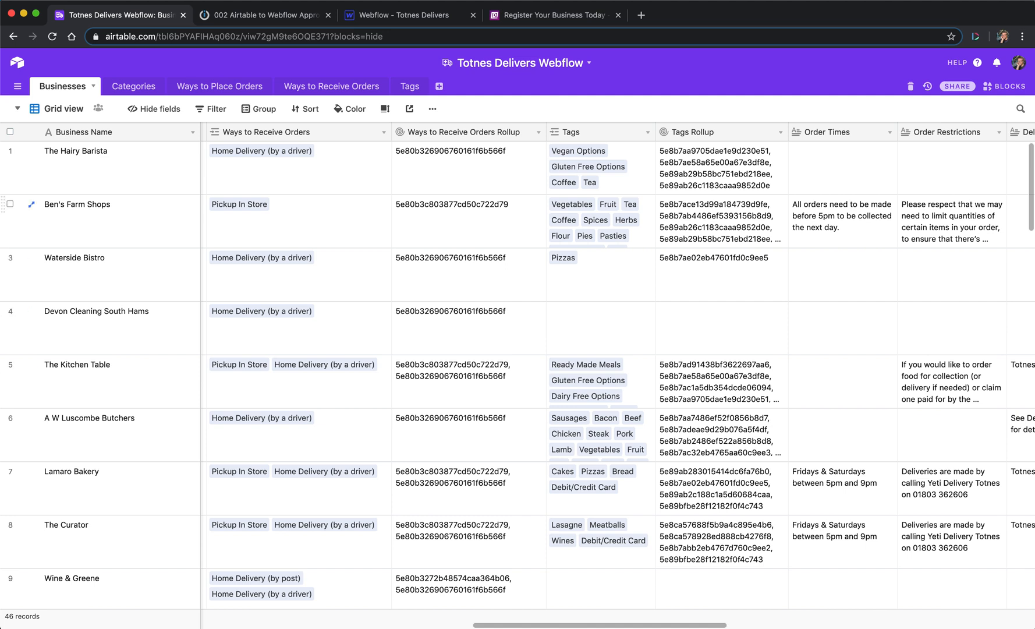
{"action": "left_click", "coordinate": [721, 167]}
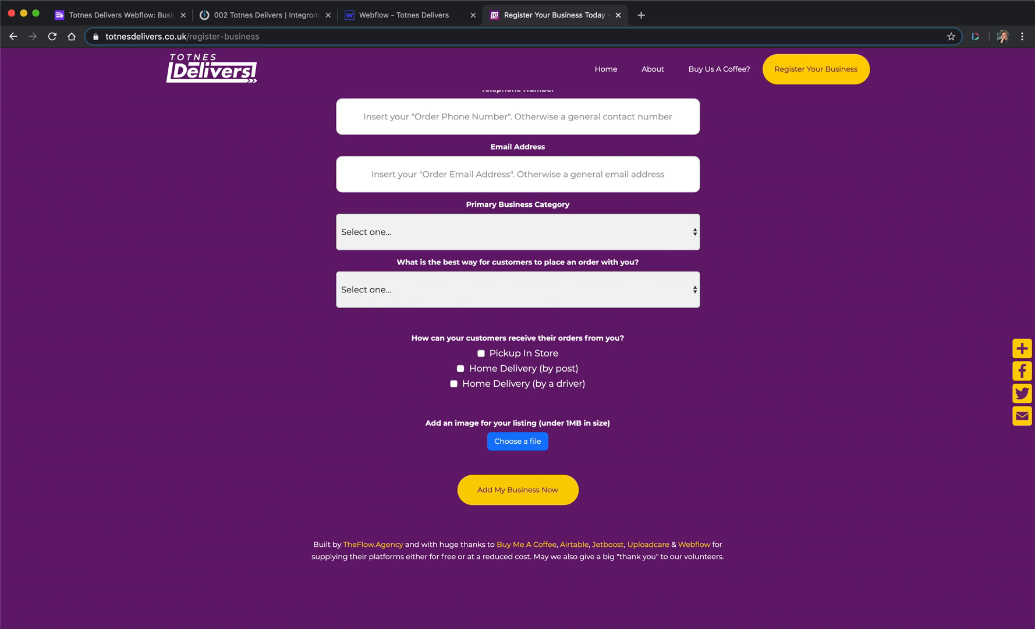
- On the Register Your Business page, view the Primary Business Category options, and check Pickup In Store and Home Delivery (by a driver)
{"action": "left_click", "coordinate": [518, 231]}
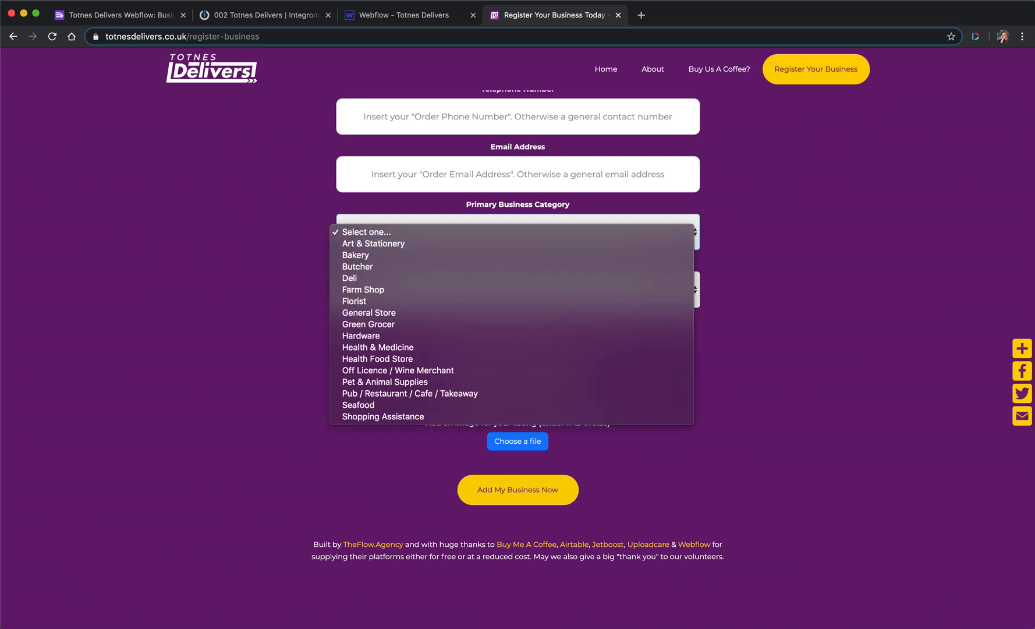
{"action": "key", "text": "Escape"}
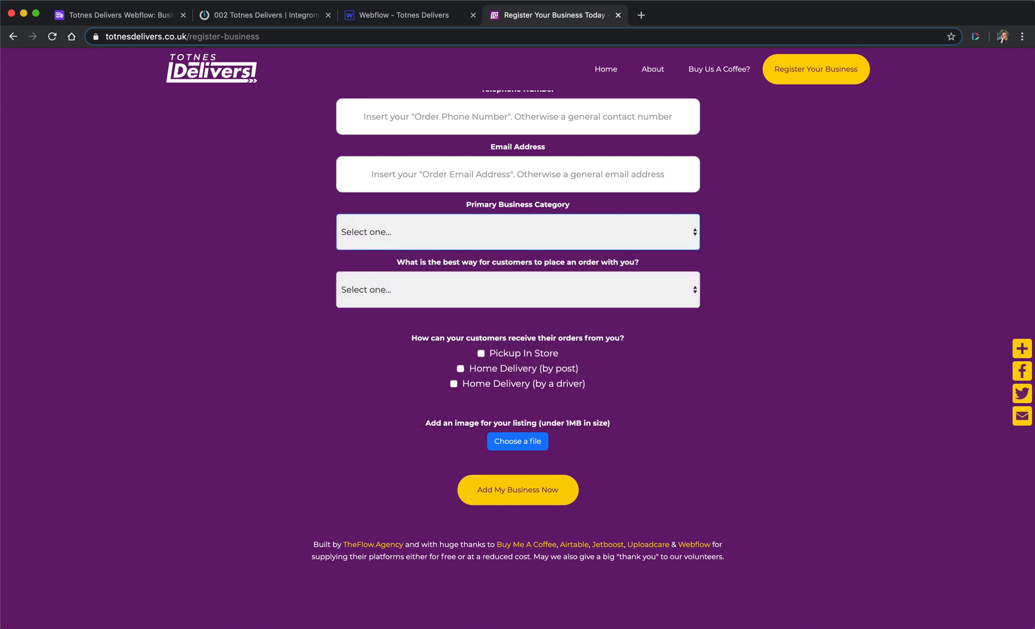
{"action": "left_click", "coordinate": [481, 353]}
{"action": "left_click", "coordinate": [454, 383]}
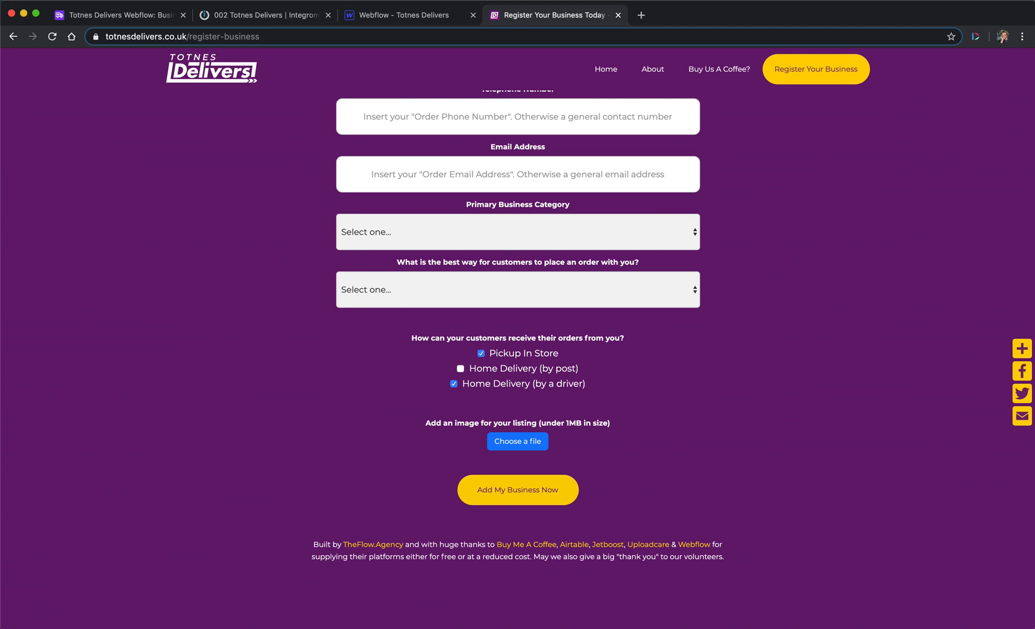
{"action": "scroll", "coordinate": [518, 315], "scroll_direction": "up", "scroll_amount": 1}
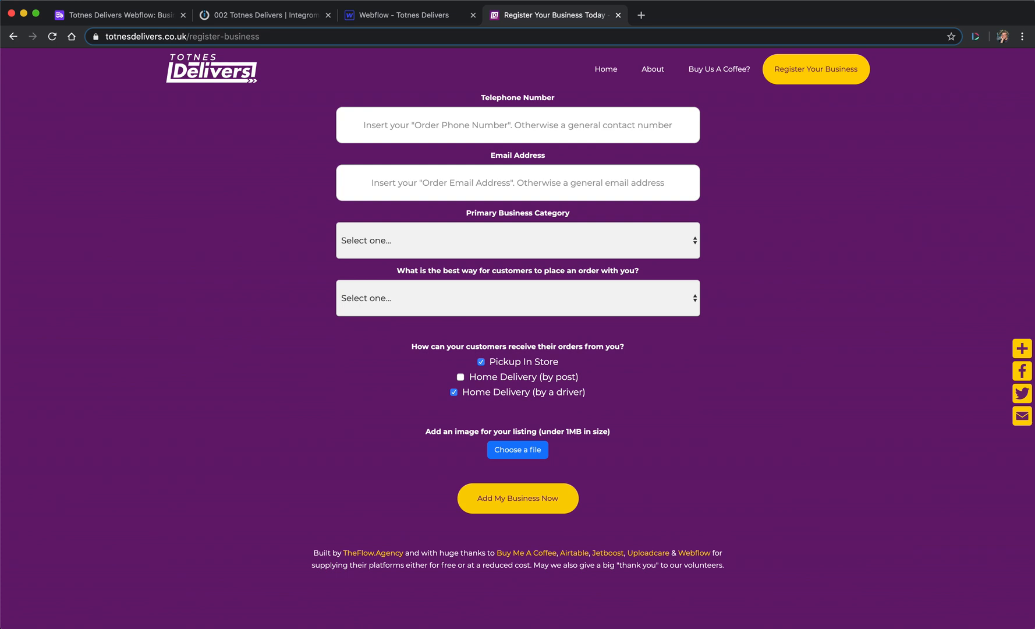
{"action": "scroll", "coordinate": [518, 315], "scroll_direction": "up", "scroll_amount": 2}
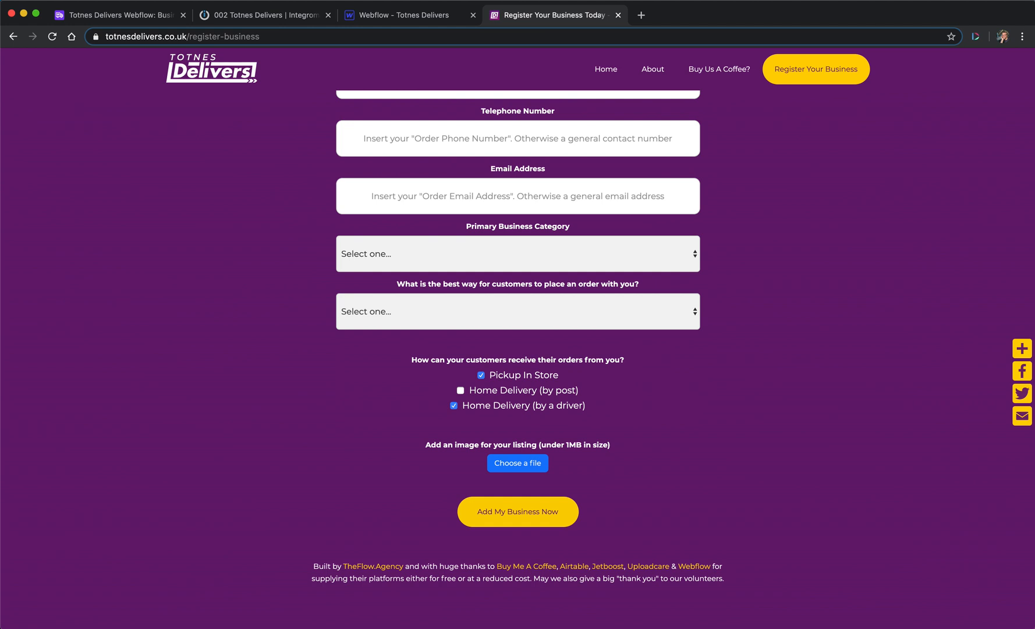
{"action": "scroll", "coordinate": [517, 314], "scroll_direction": "up", "scroll_amount": 10}
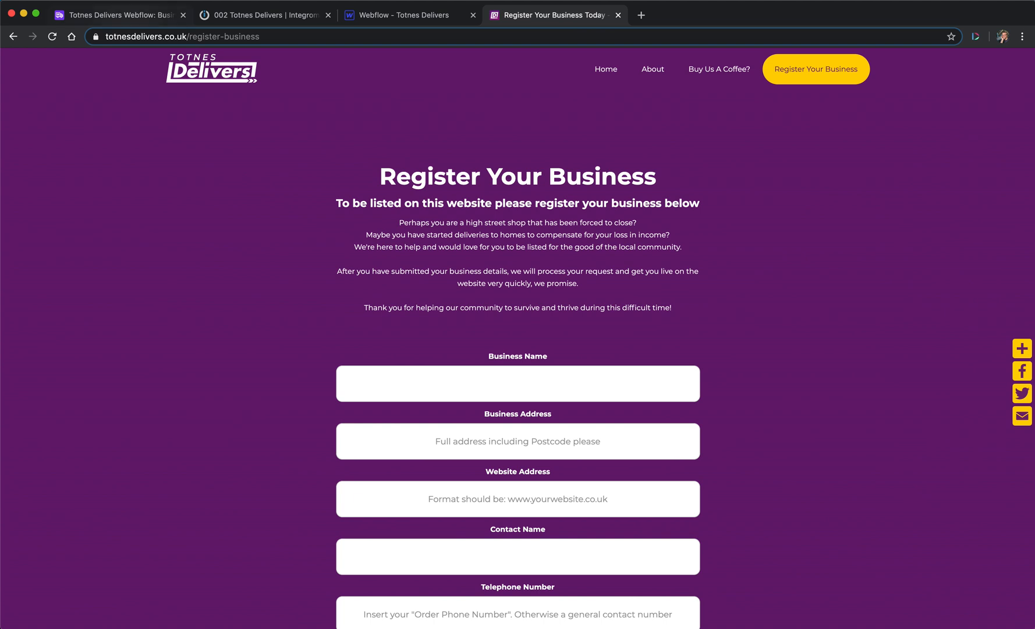
- Switch to Webflow and review the Lamaro Bakery template page, inspecting the settings of the Flyer File block and the hero HTML Embed
{"action": "left_click", "coordinate": [403, 15]}
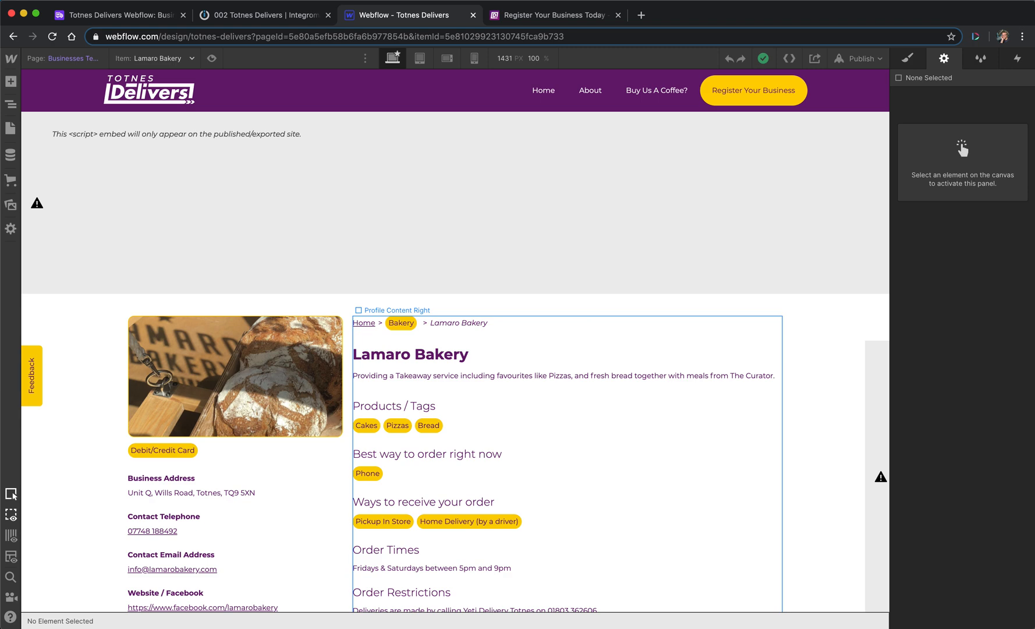
{"action": "scroll", "coordinate": [568, 360], "scroll_direction": "down", "scroll_amount": 5}
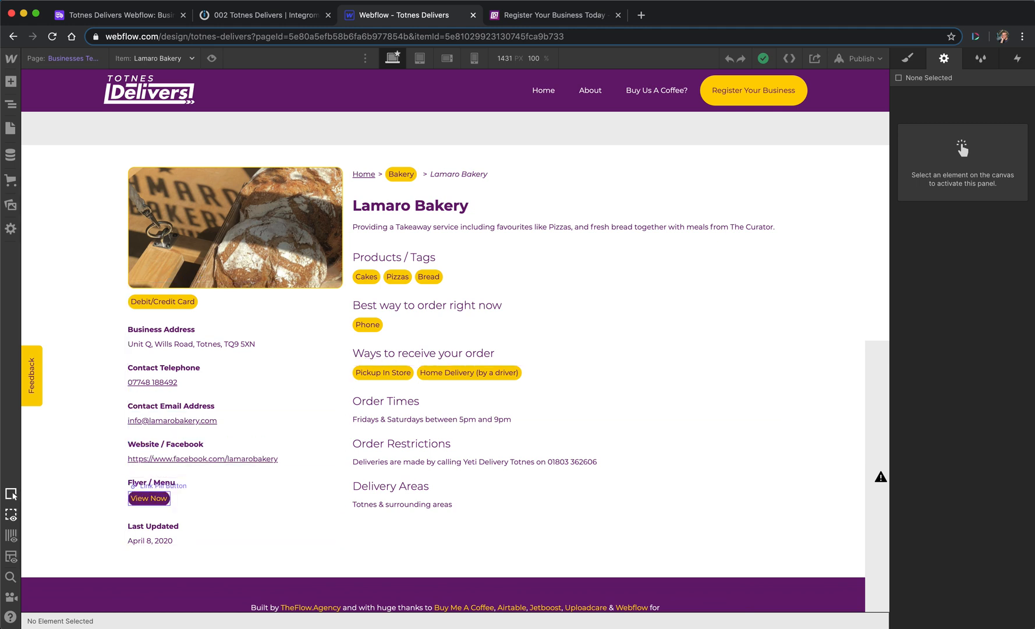
{"action": "left_click", "coordinate": [149, 498]}
{"action": "left_click", "coordinate": [235, 493]}
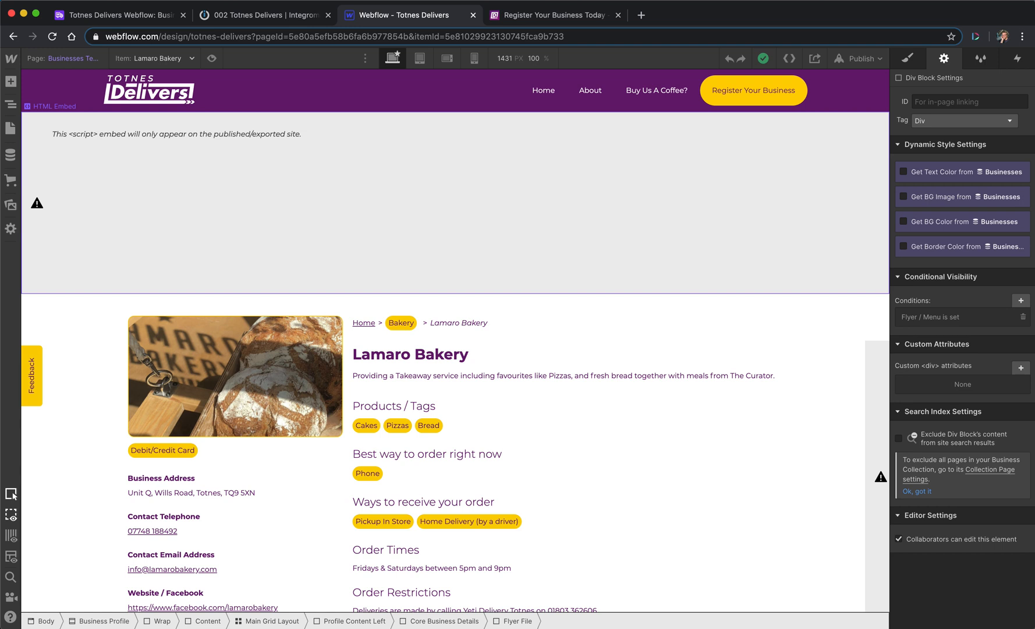
{"action": "left_click", "coordinate": [455, 203]}
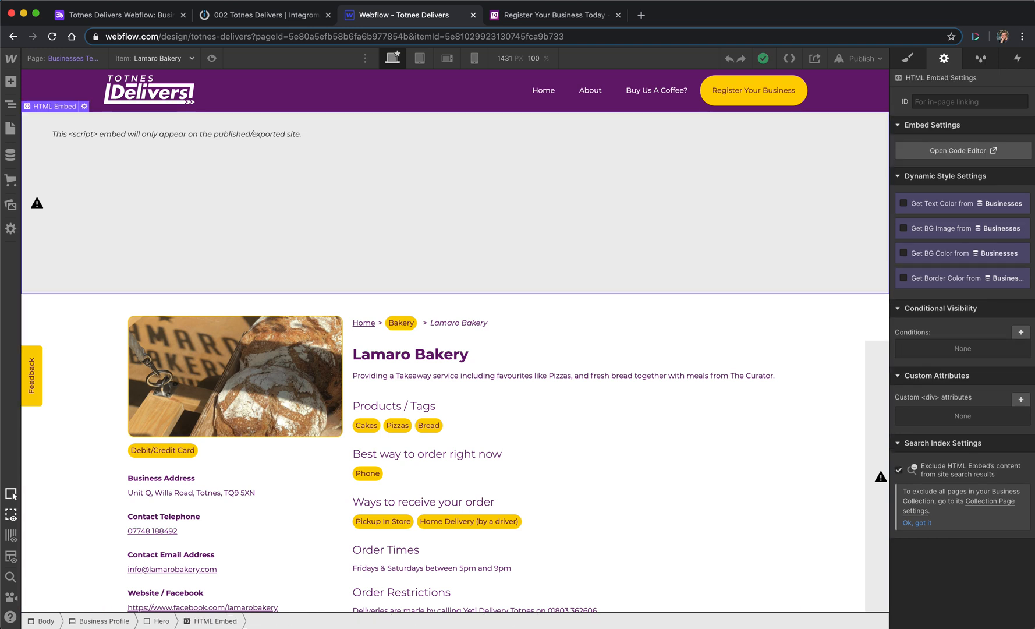